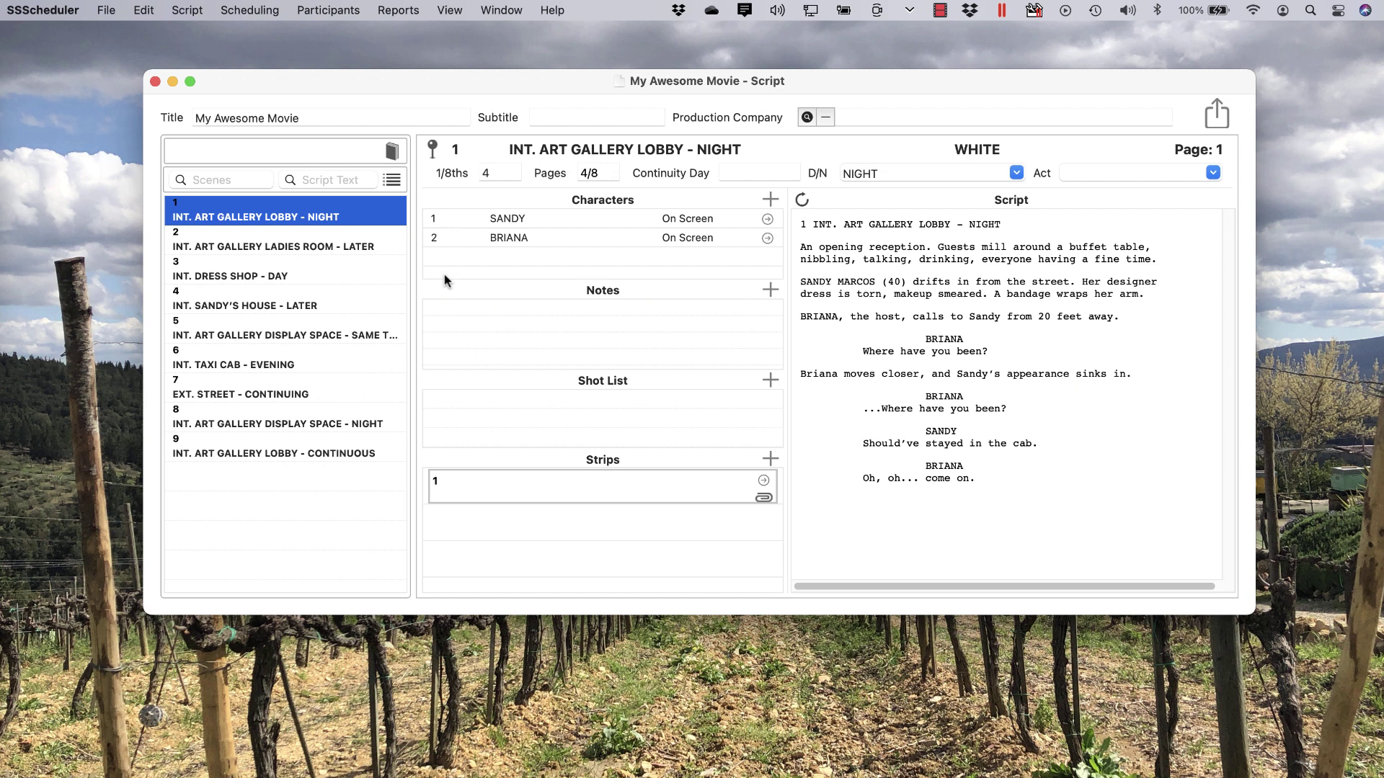
Add a new calendar titled 'February Start' from Scheduling > Calendars and save it.
{"action": "left_click", "coordinate": [223, 15]}
{"action": "left_click", "coordinate": [281, 147]}
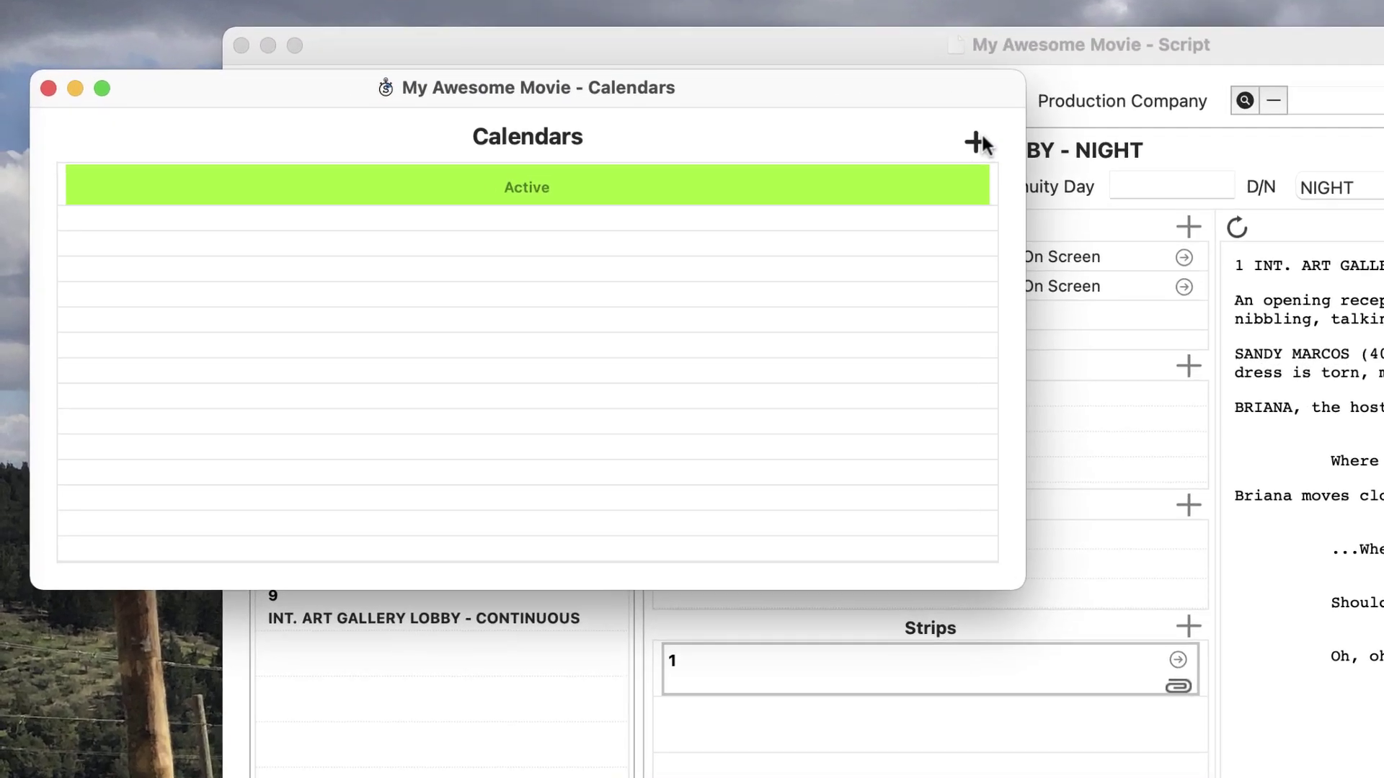
{"action": "left_click", "coordinate": [657, 145]}
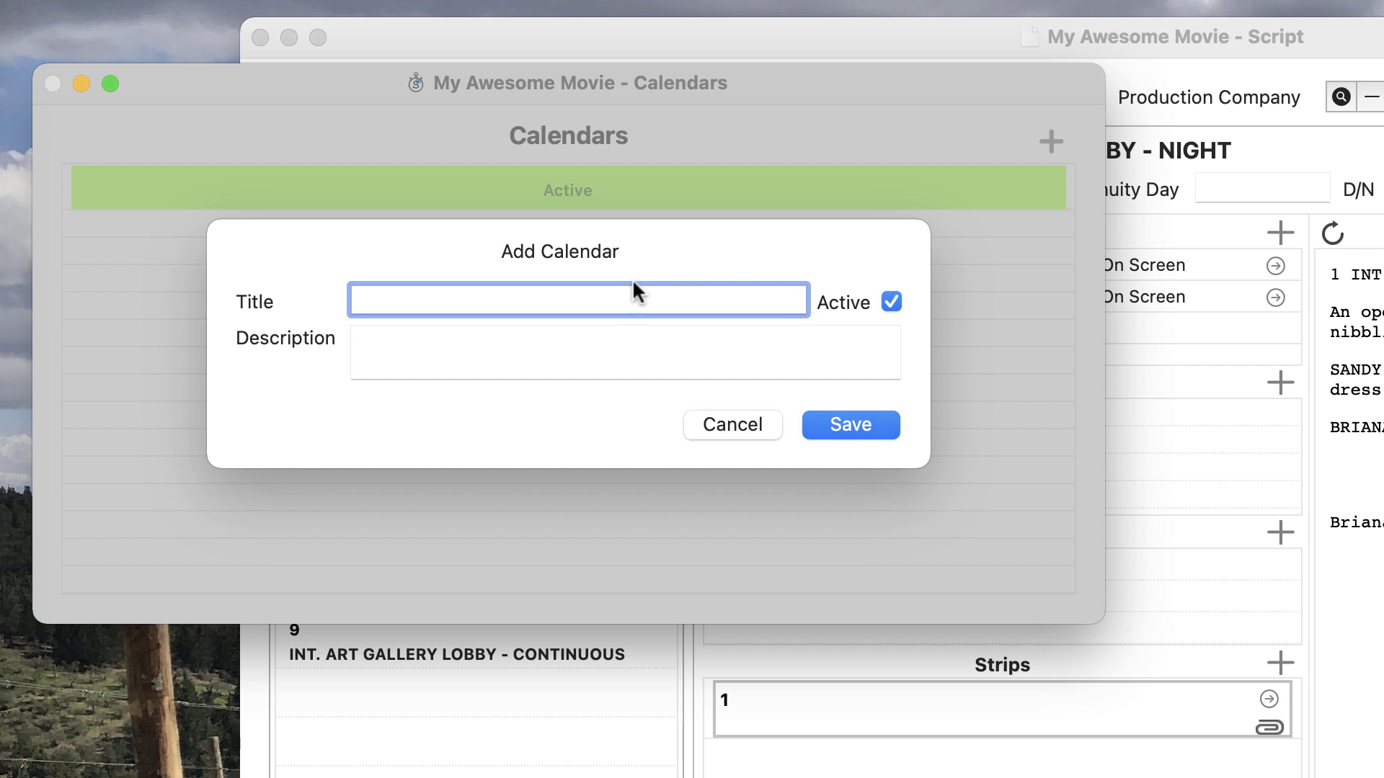
{"action": "type", "text": "February Start"}
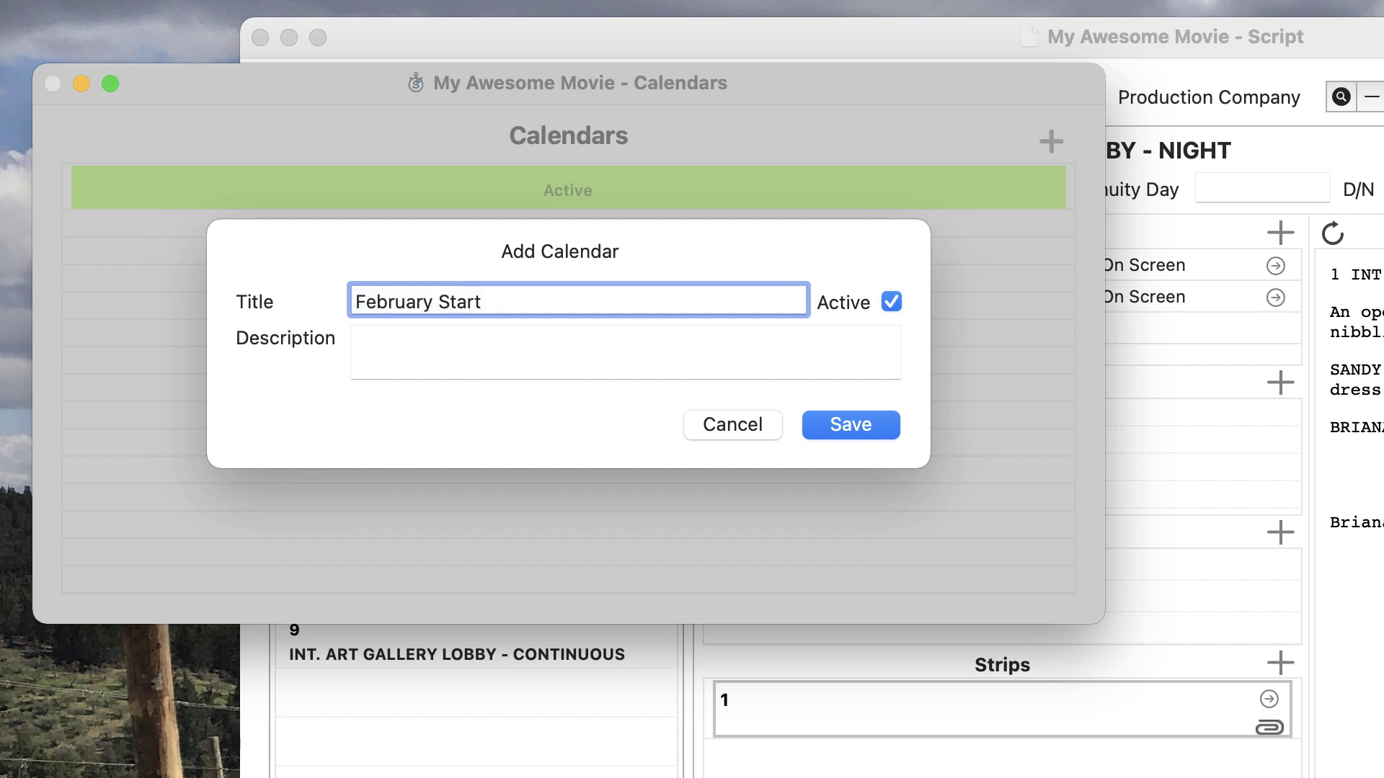
{"action": "left_click", "coordinate": [867, 424]}
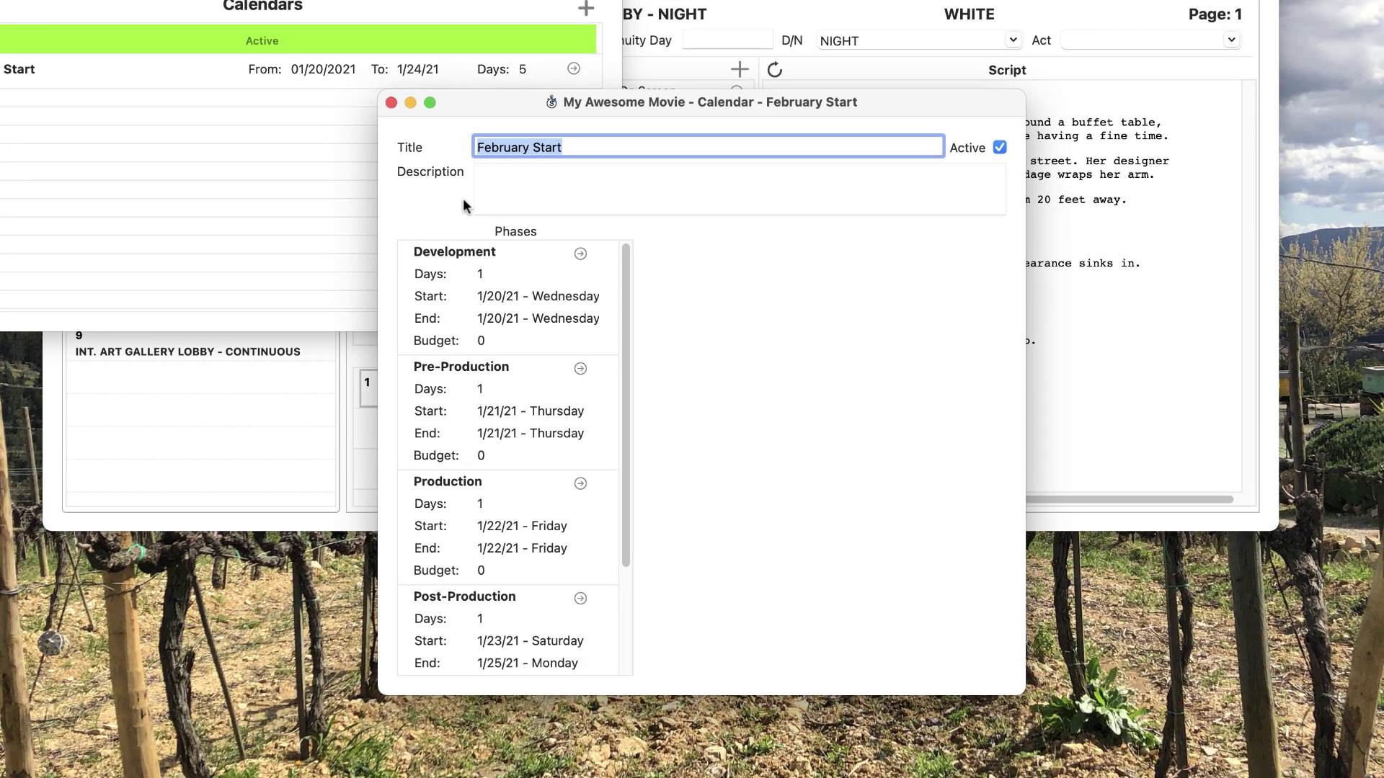
Delete the Development phase from the February Start calendar.
{"action": "scroll", "coordinate": [565, 583], "scroll_direction": "down", "scroll_amount": 5}
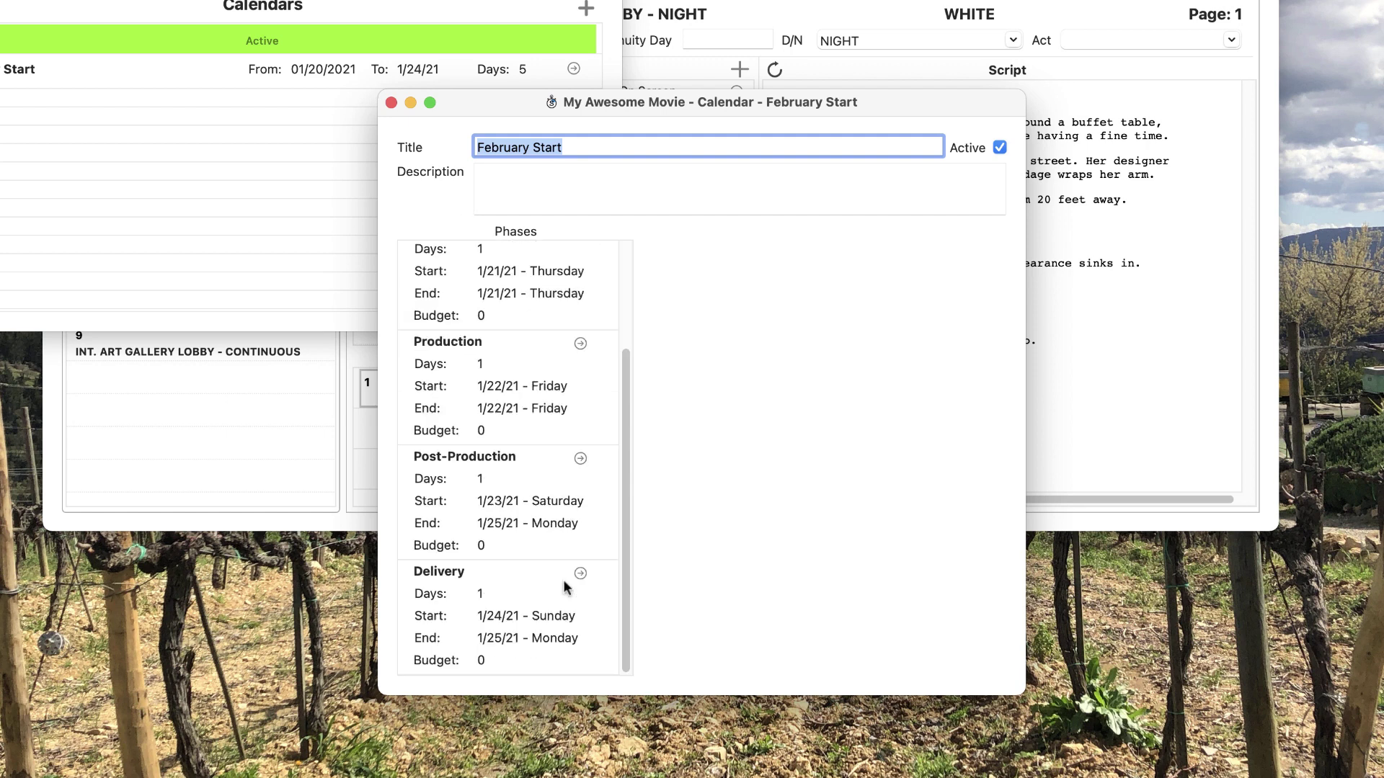
{"action": "scroll", "coordinate": [548, 474], "scroll_direction": "up", "scroll_amount": 5}
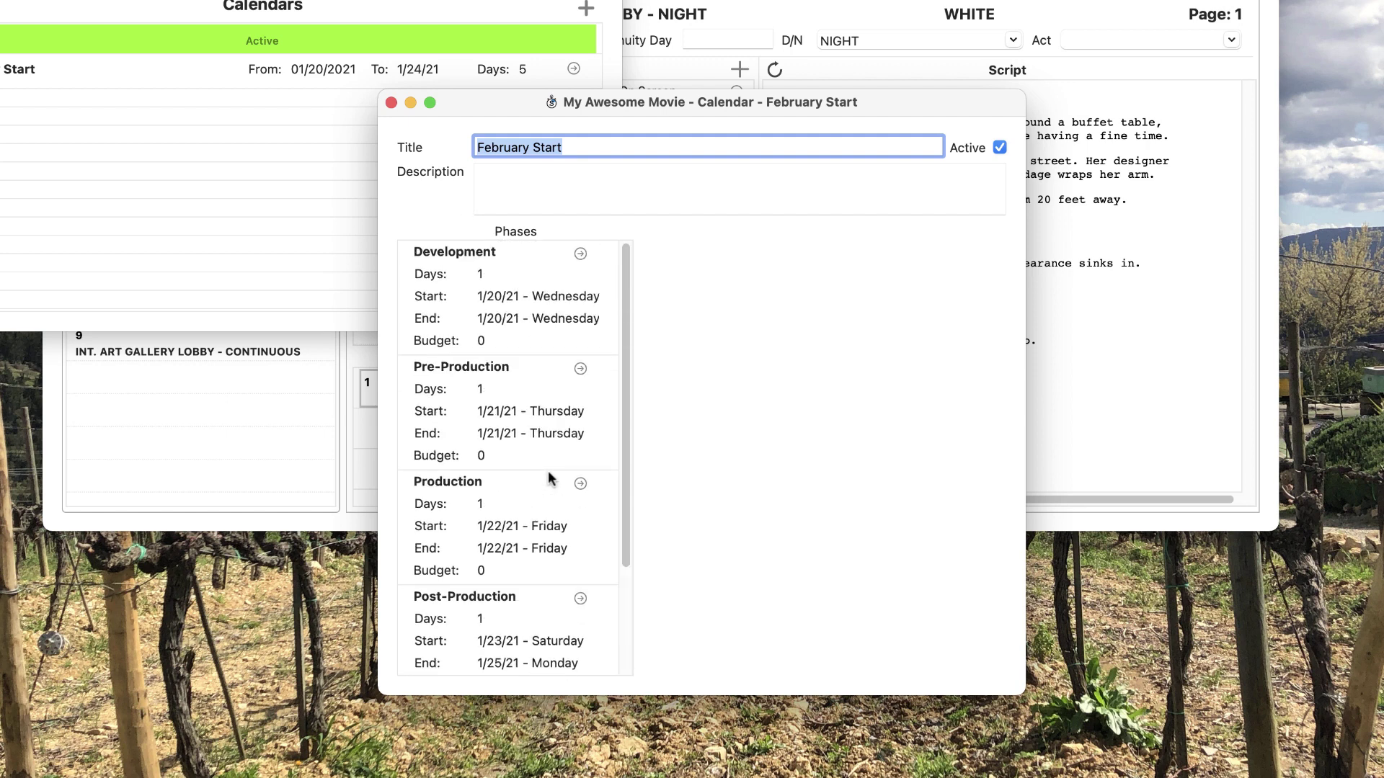
{"action": "left_click", "coordinate": [495, 303]}
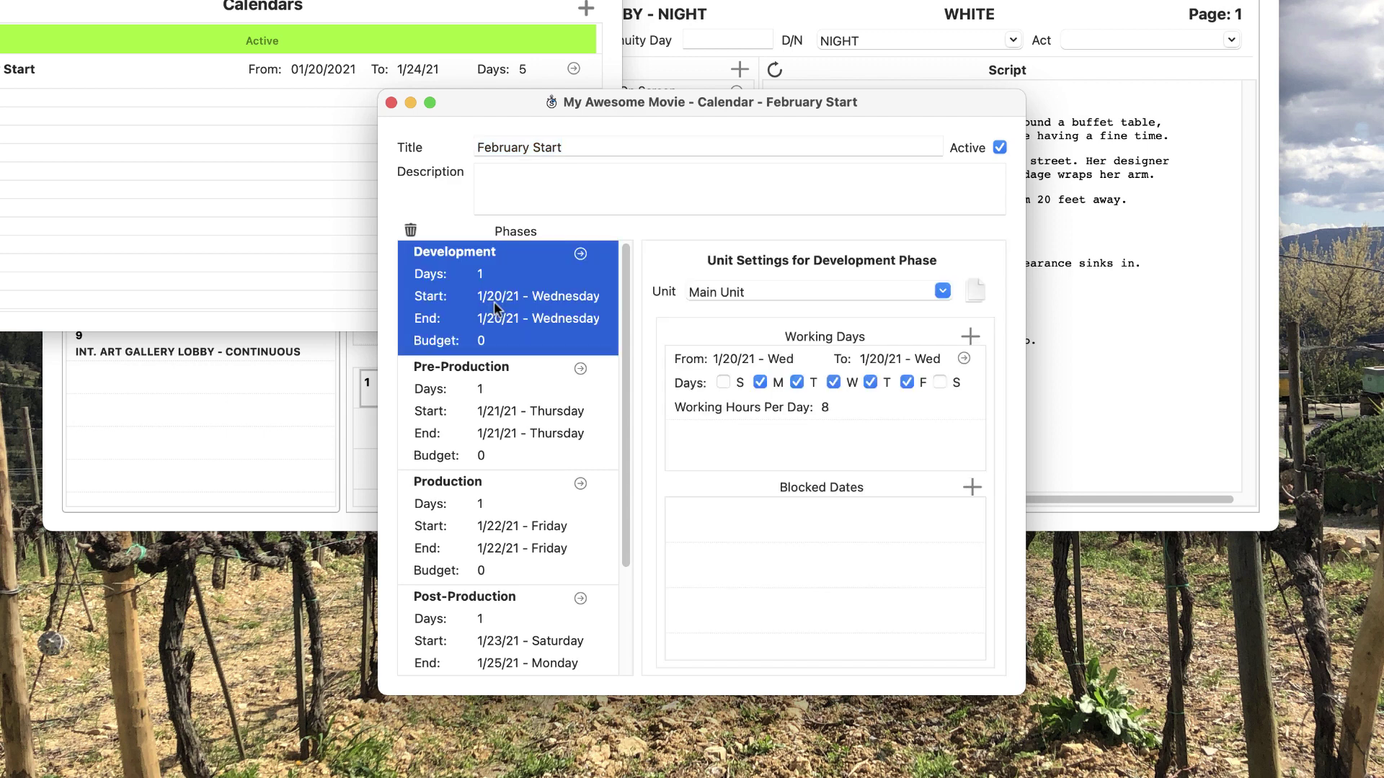
{"action": "left_click", "coordinate": [411, 229]}
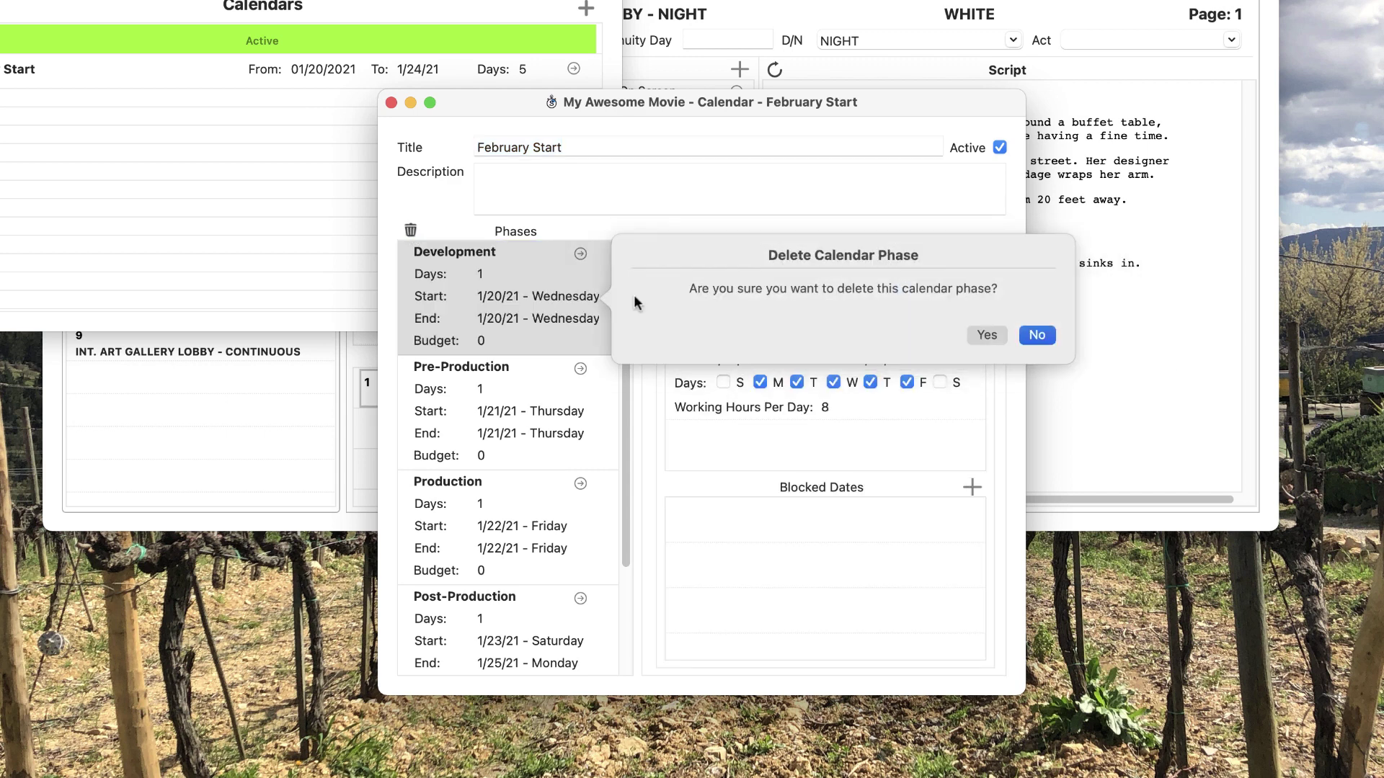
{"action": "left_click", "coordinate": [987, 334]}
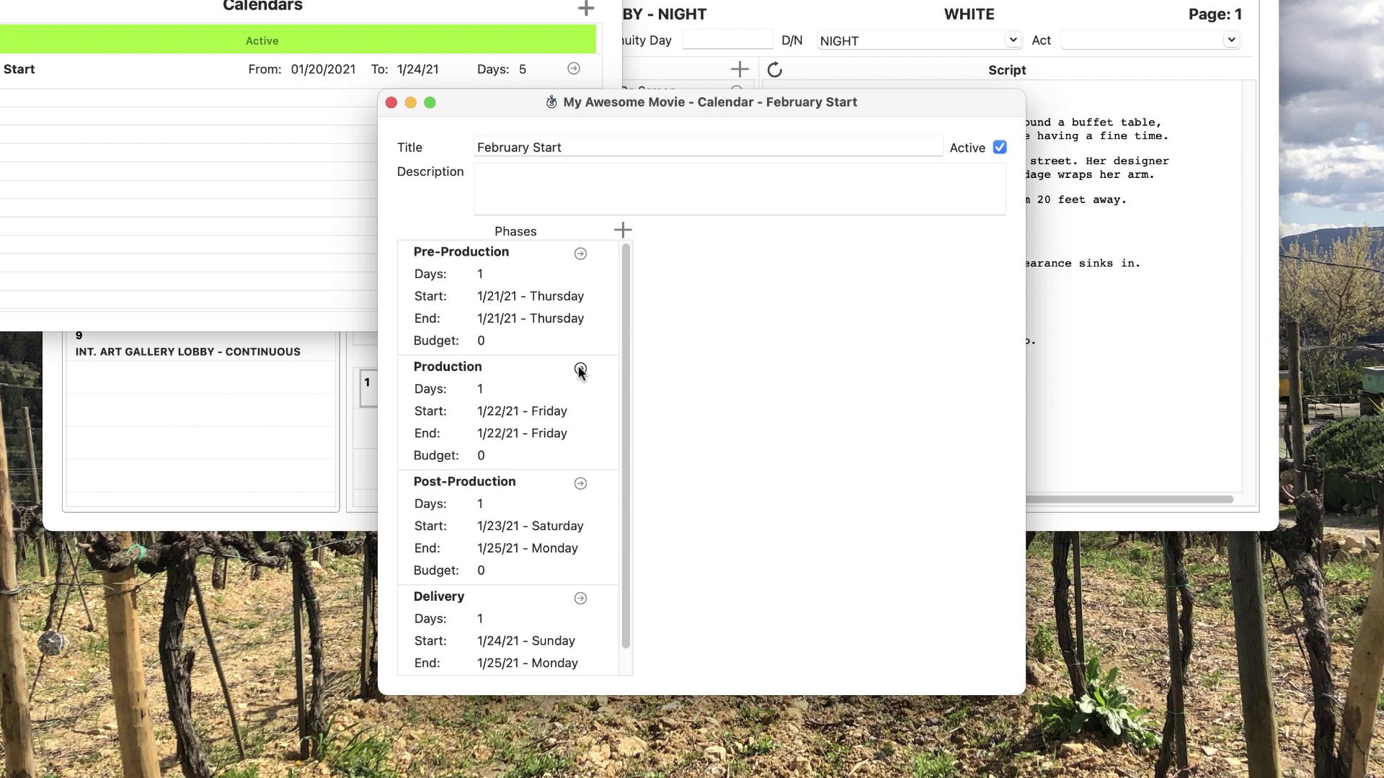
Start the Production phase on February 1, 2021 with 30 shoot days, ending 3/12/21.
{"action": "left_click", "coordinate": [580, 369]}
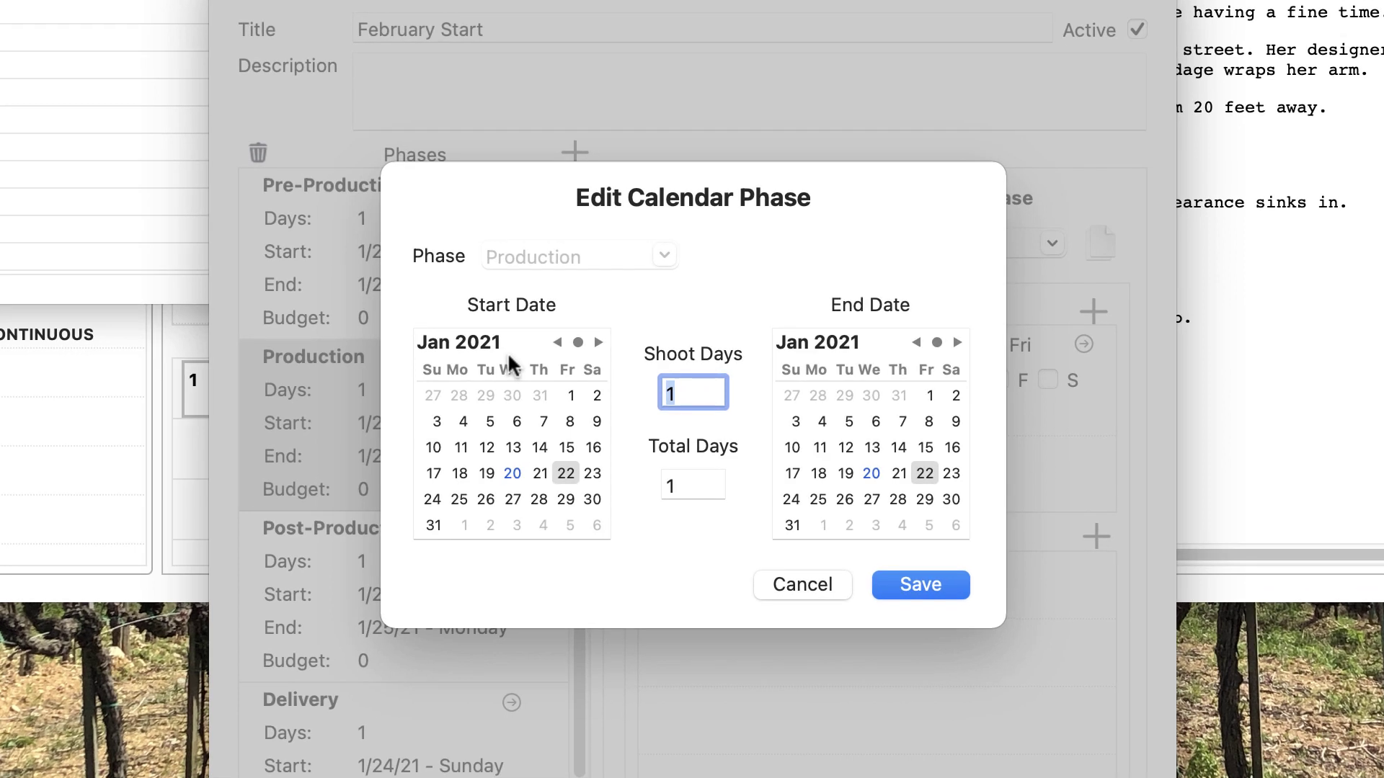
{"action": "left_click", "coordinate": [598, 342]}
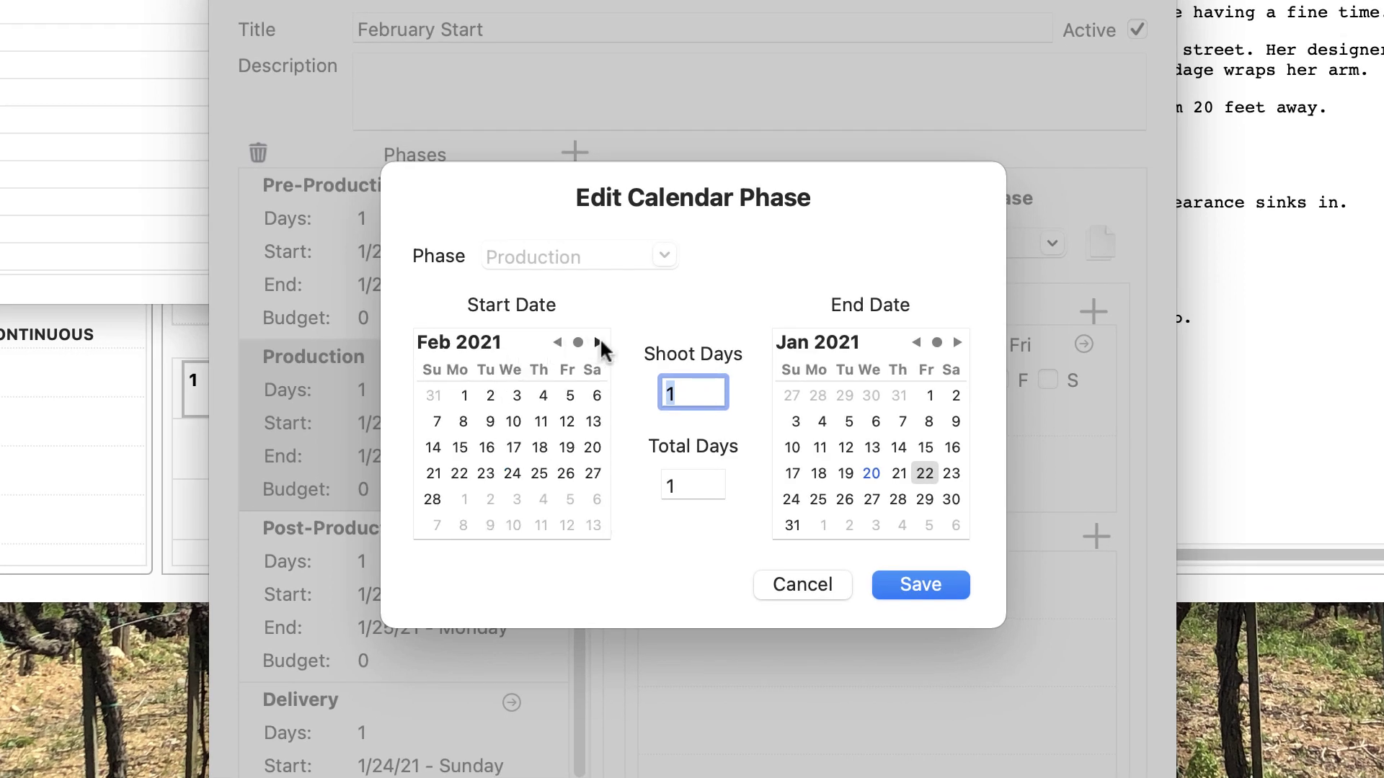
{"action": "left_click", "coordinate": [463, 396]}
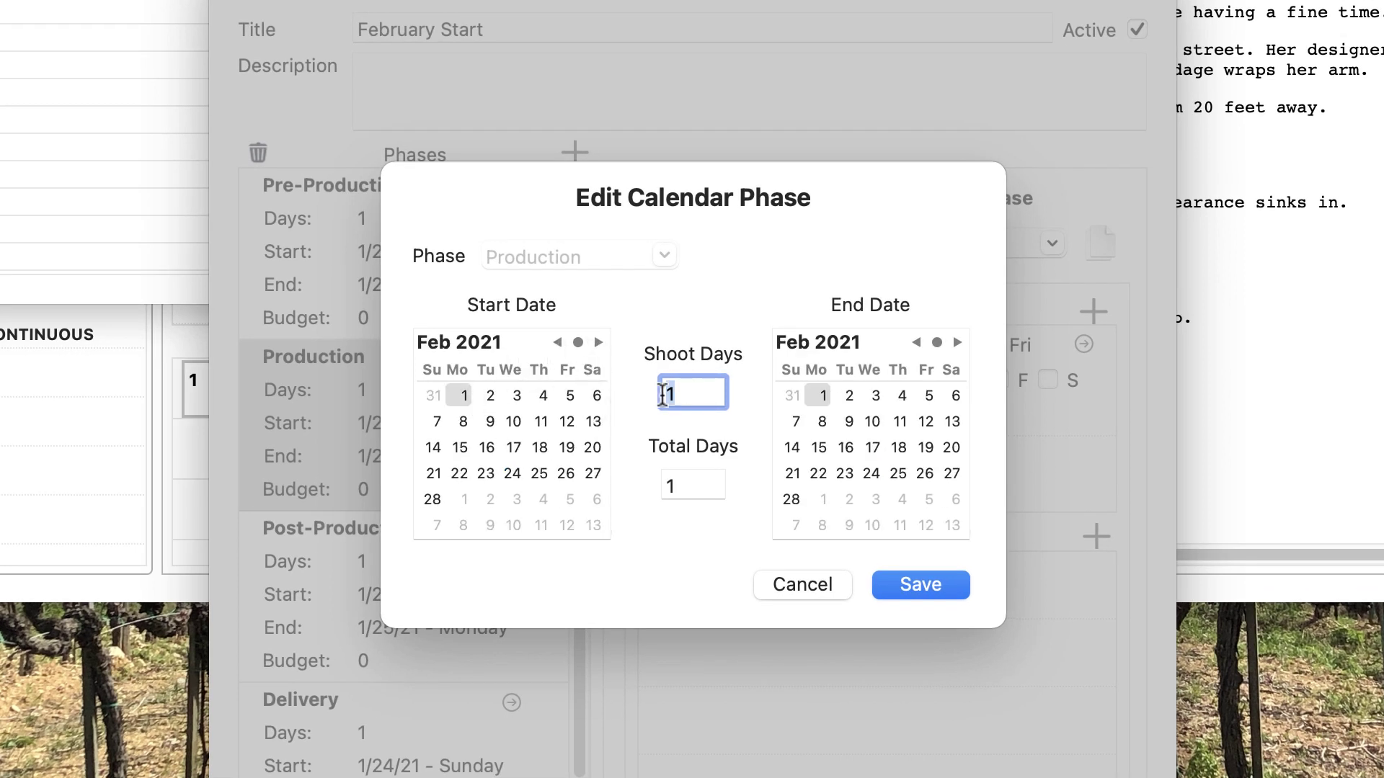
{"action": "type", "text": "30"}
{"action": "key", "text": "Tab"}
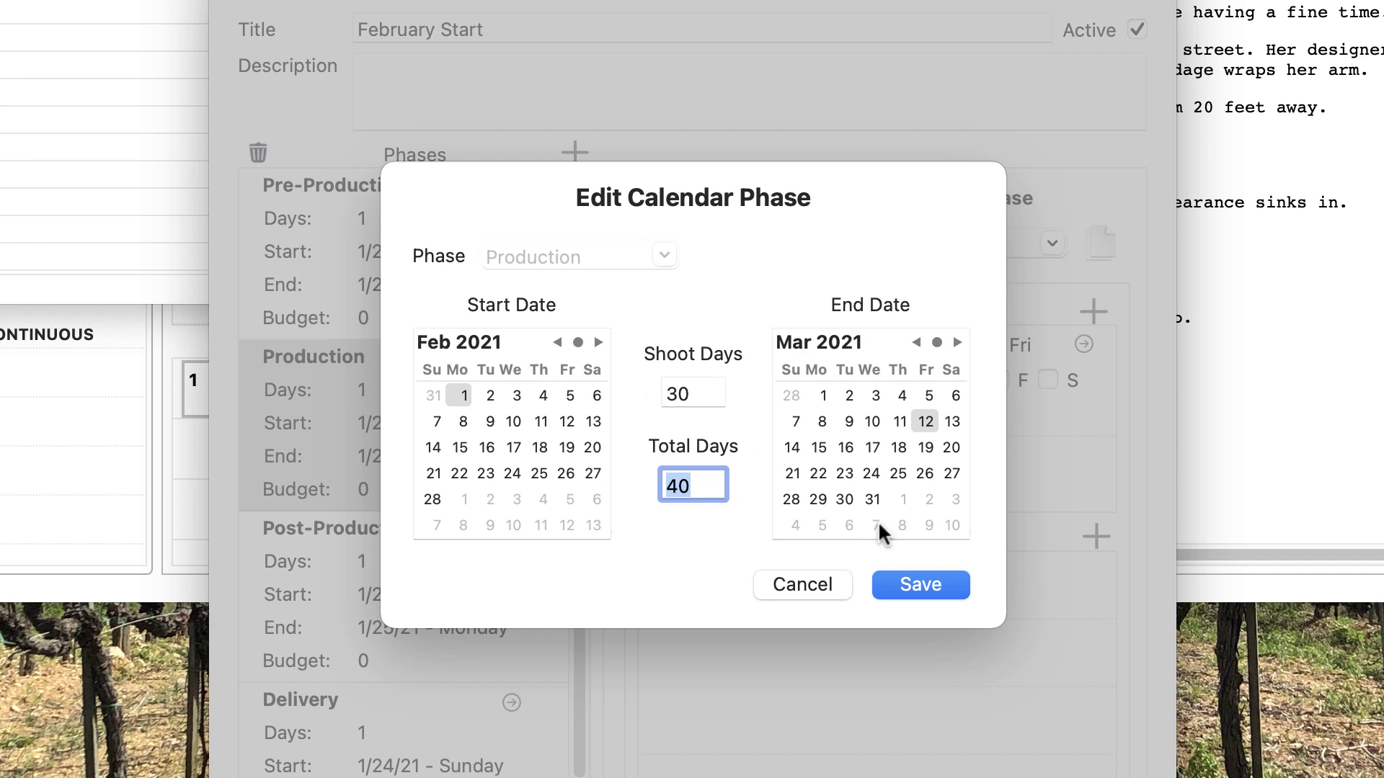
{"action": "left_click", "coordinate": [925, 583]}
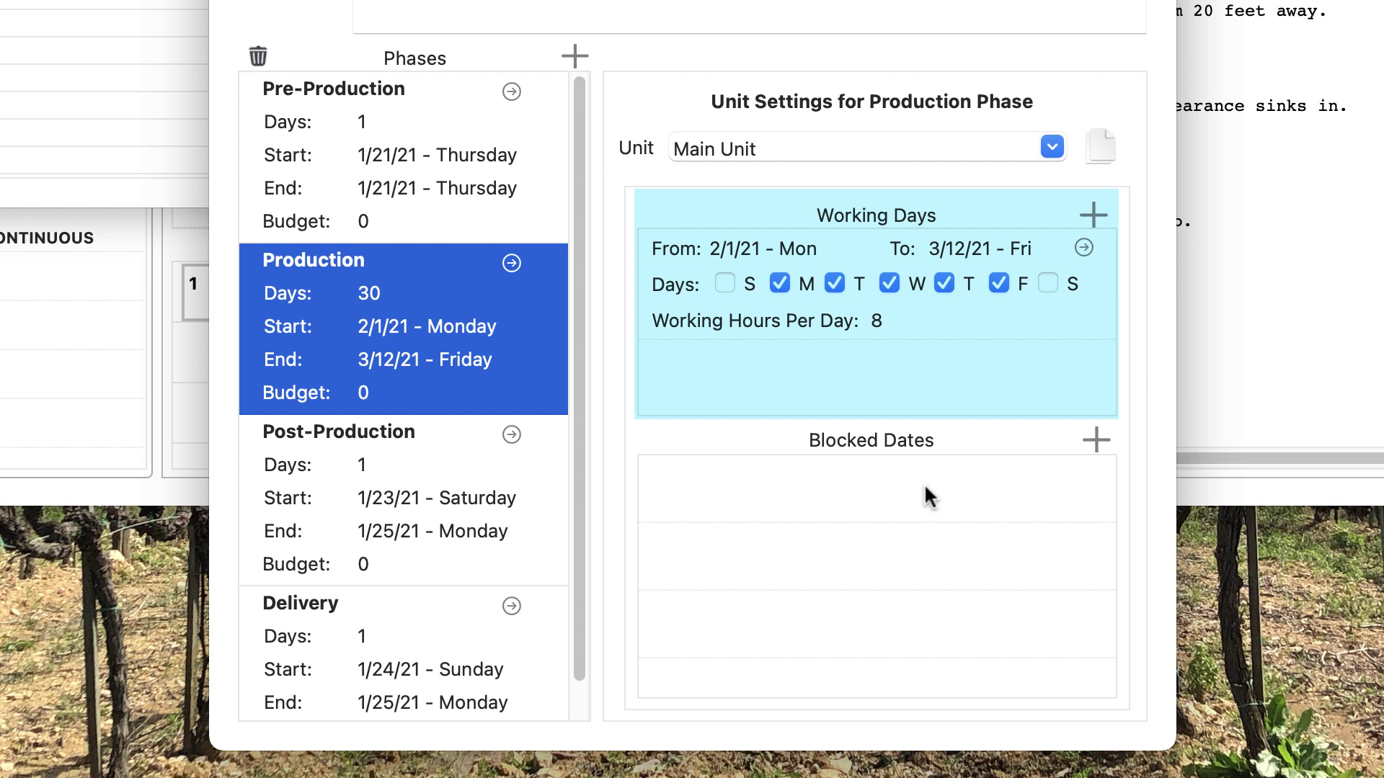
Raise the Main Unit's production working hours from 8 to 12 per day.
{"action": "double_click", "coordinate": [985, 302]}
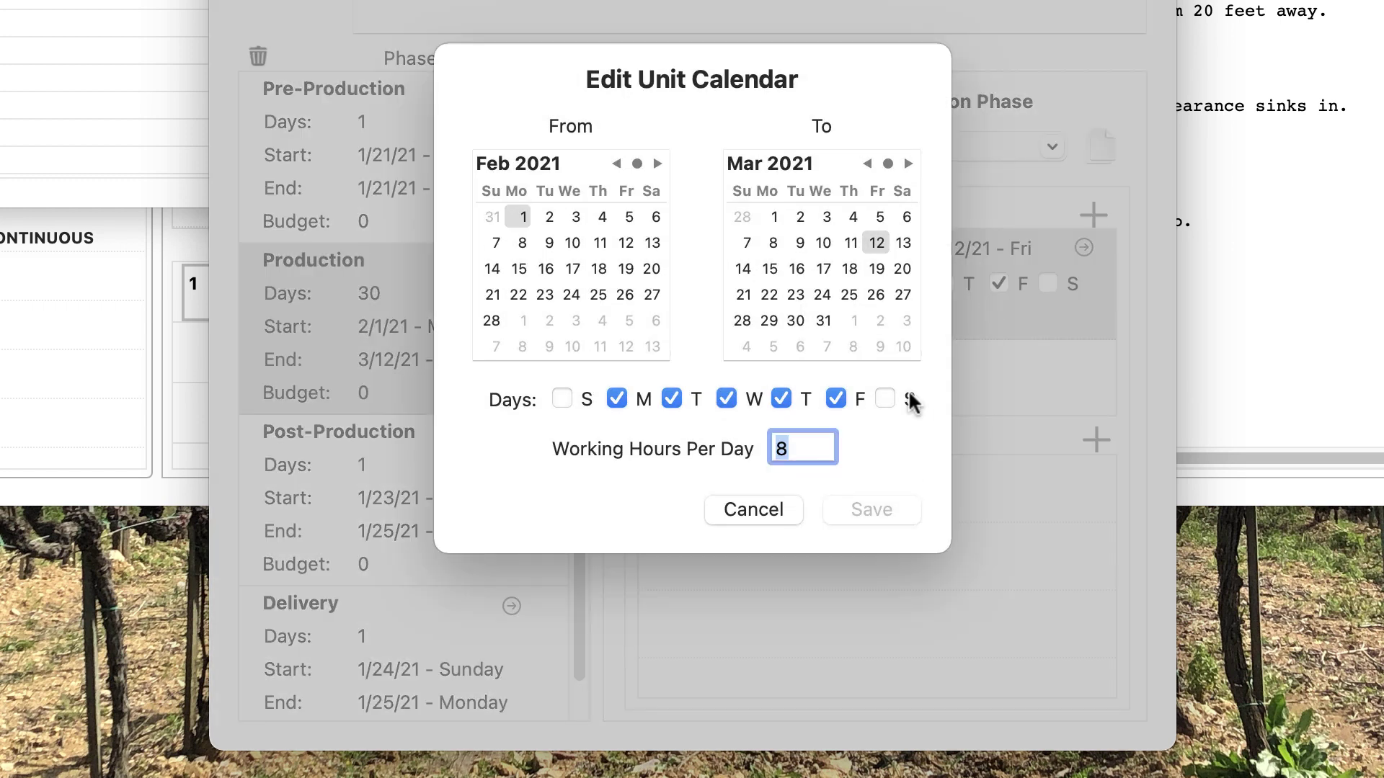
{"action": "type", "text": "10"}
{"action": "key", "text": "BackSpace"}
{"action": "type", "text": "2"}
{"action": "key", "text": "Tab"}
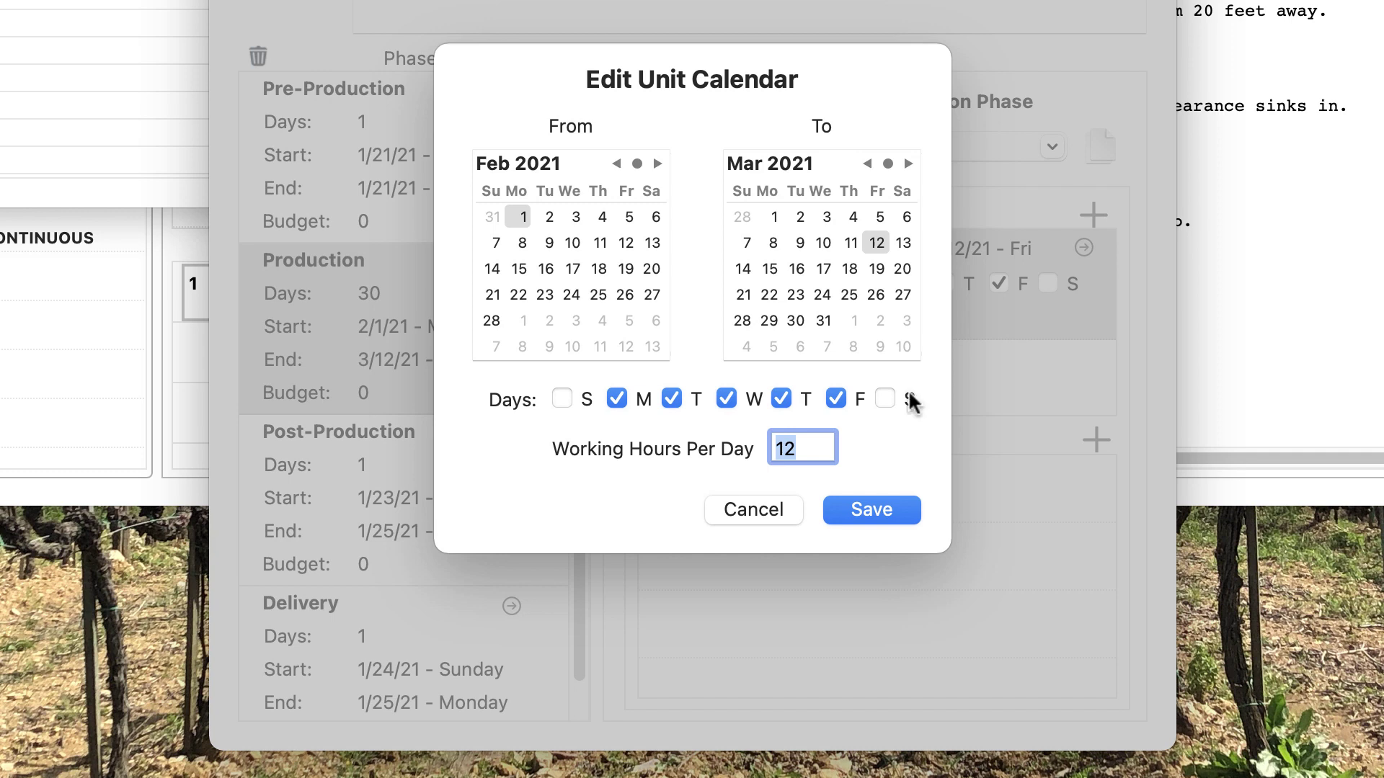
{"action": "left_click", "coordinate": [880, 509]}
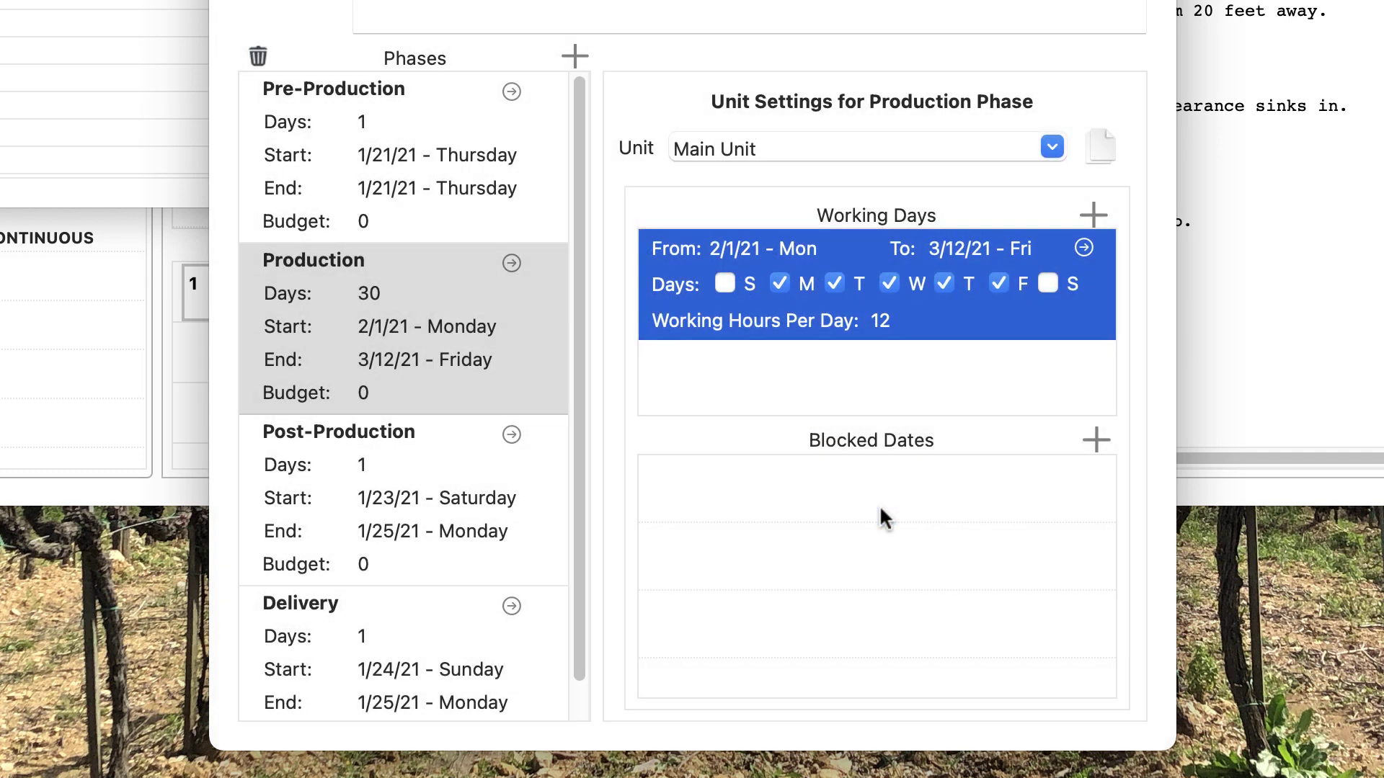
Add all-day 'Valentine's Day' blocked dates from February 12 to 15, 2021.
{"action": "left_click", "coordinate": [881, 509]}
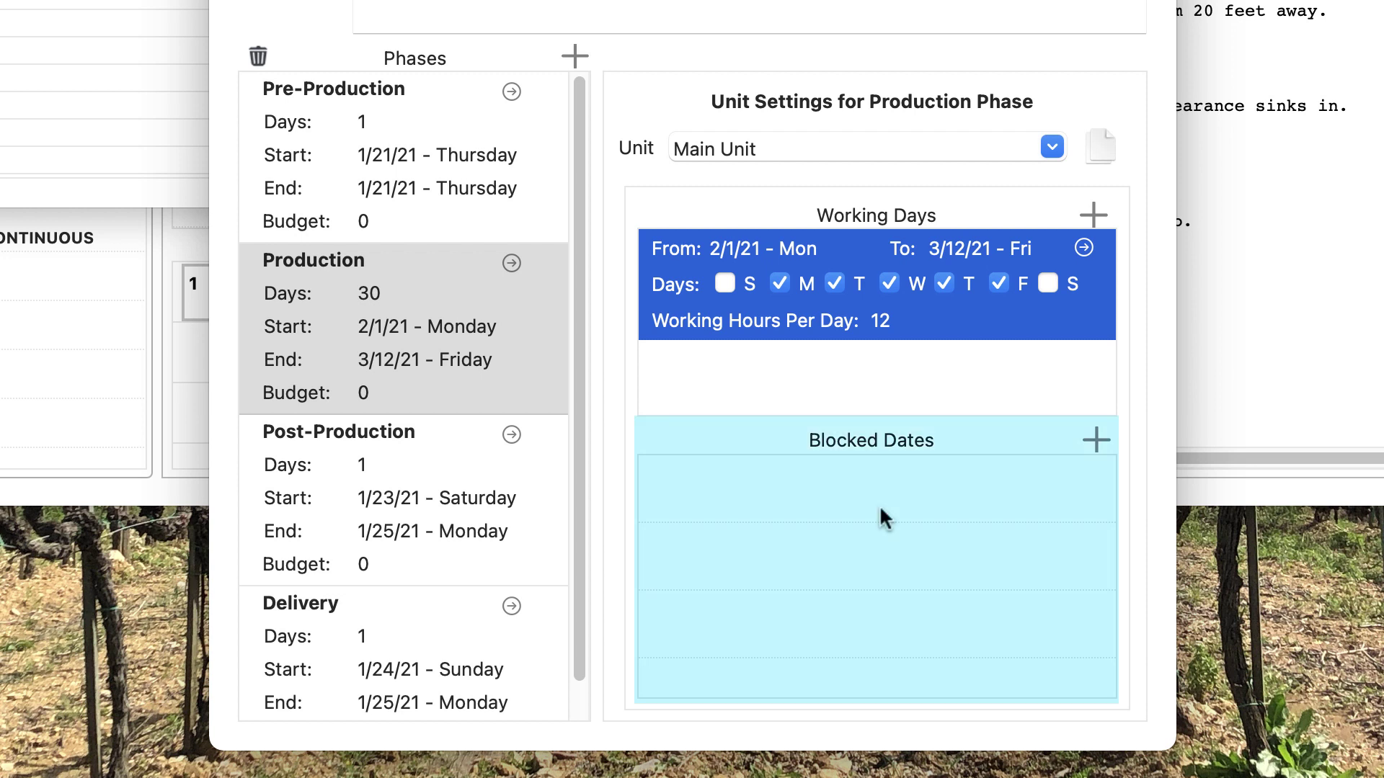
{"action": "left_click", "coordinate": [1097, 439]}
{"action": "type", "text": "Valentine"}
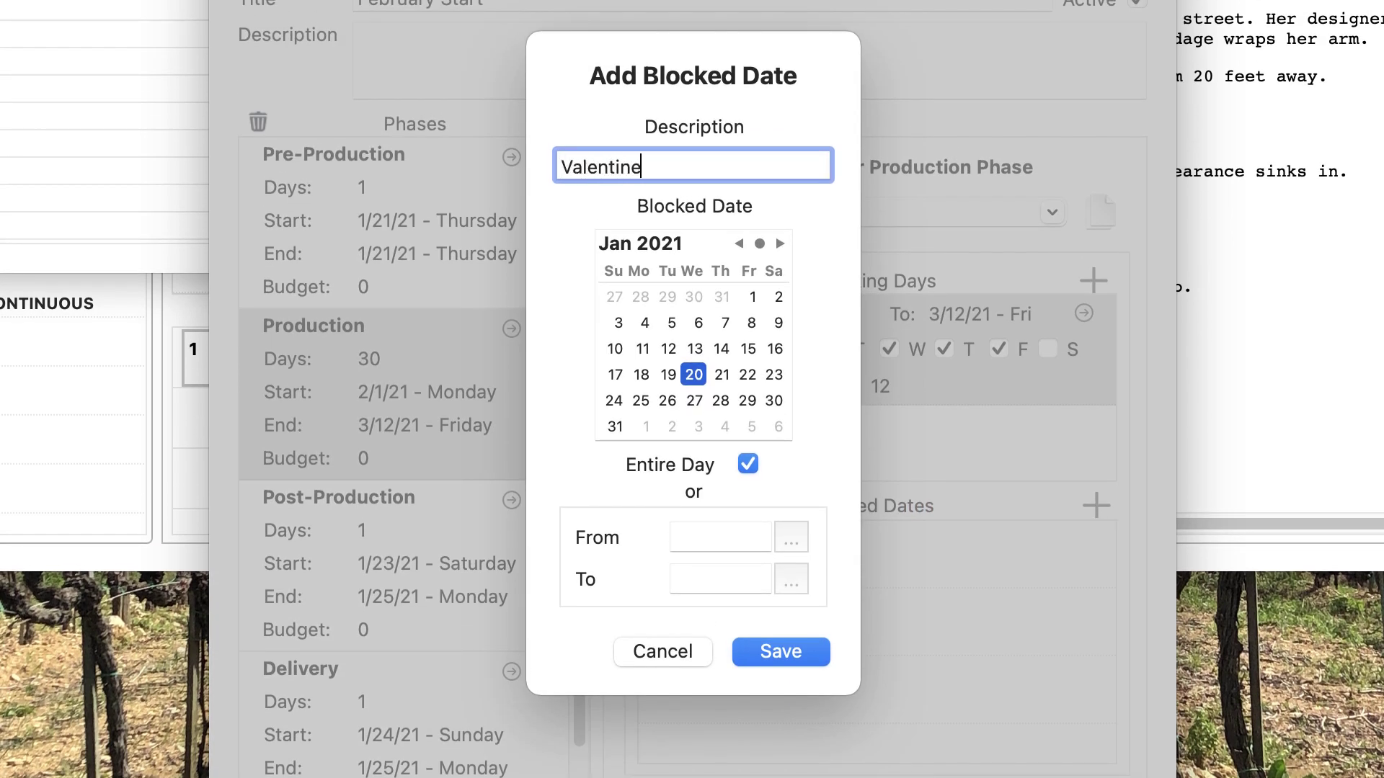
{"action": "type", "text": "'s Day"}
{"action": "left_click", "coordinate": [779, 243]}
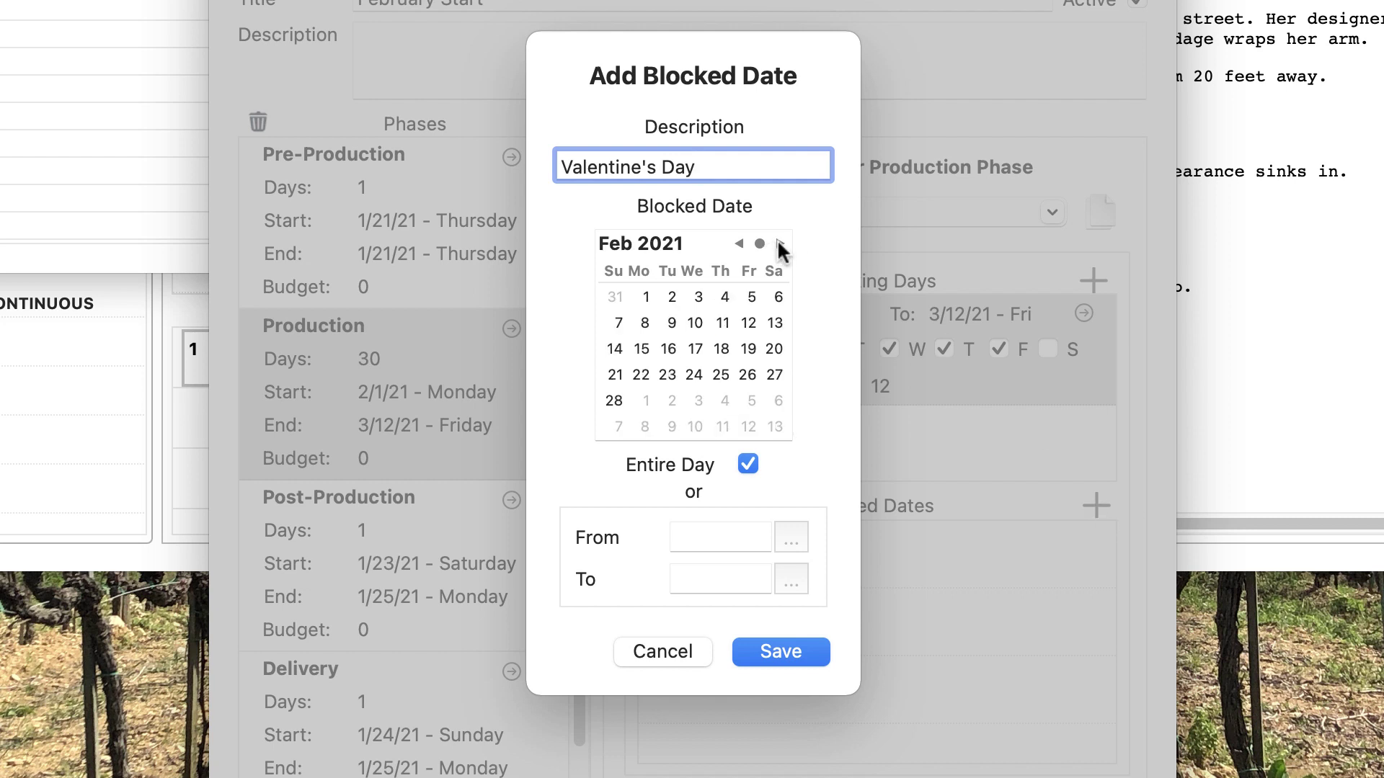
{"action": "left_click", "coordinate": [749, 319]}
{"action": "left_click", "coordinate": [642, 339], "text": "shift"}
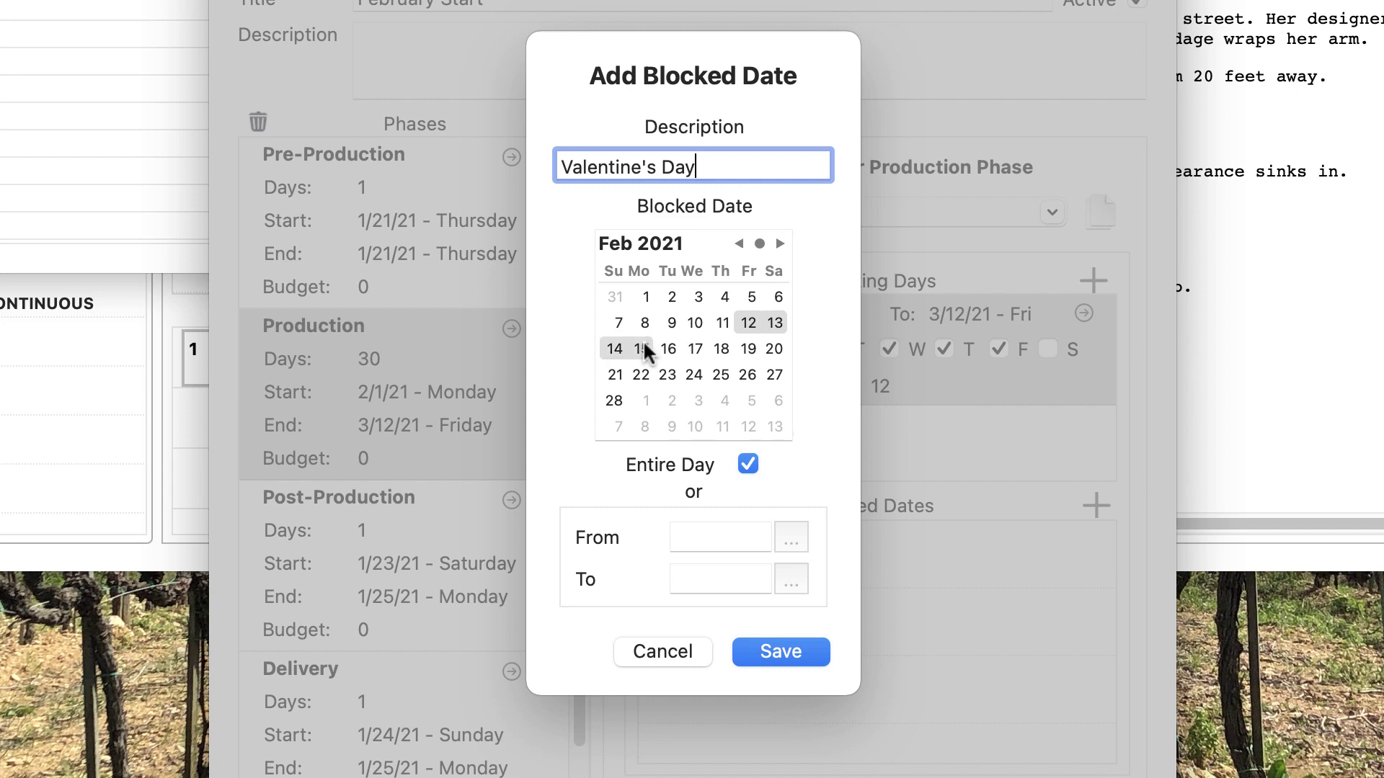
{"action": "left_click", "coordinate": [787, 651]}
{"action": "scroll", "coordinate": [793, 609], "scroll_direction": "down", "scroll_amount": 1}
{"action": "scroll", "coordinate": [793, 609], "scroll_direction": "up", "scroll_amount": 1}
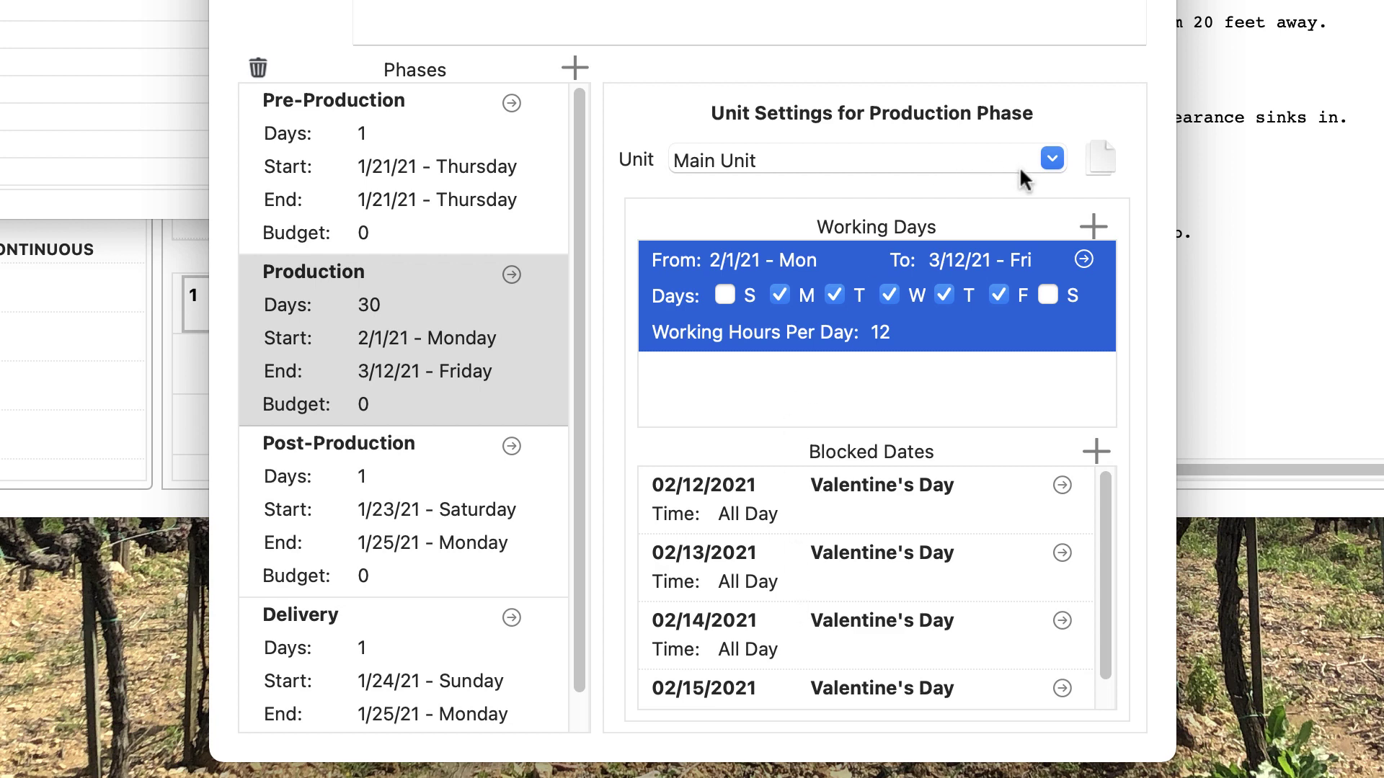
Copy the Main Unit's production settings to the 2nd Unit.
{"action": "left_click", "coordinate": [1050, 158]}
{"action": "left_click", "coordinate": [958, 224]}
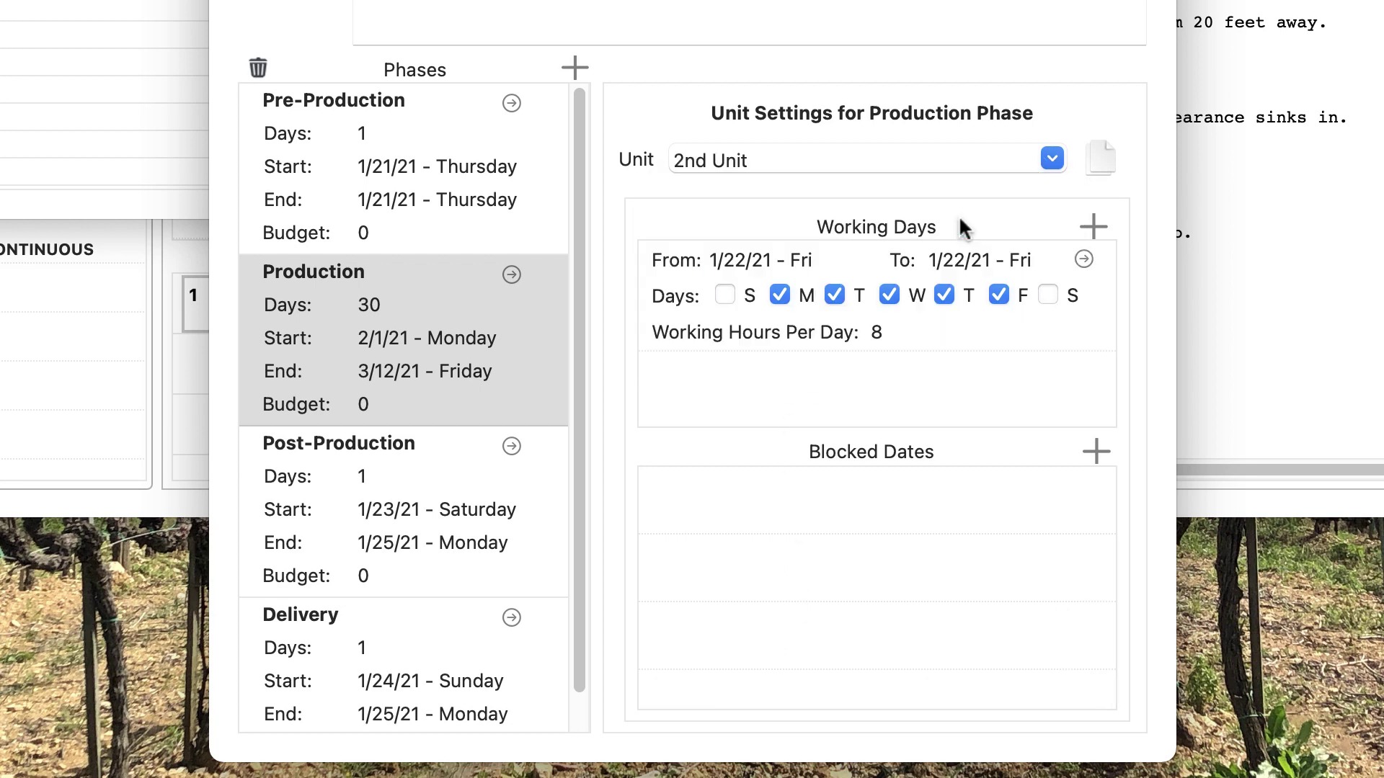
{"action": "left_click", "coordinate": [1100, 157]}
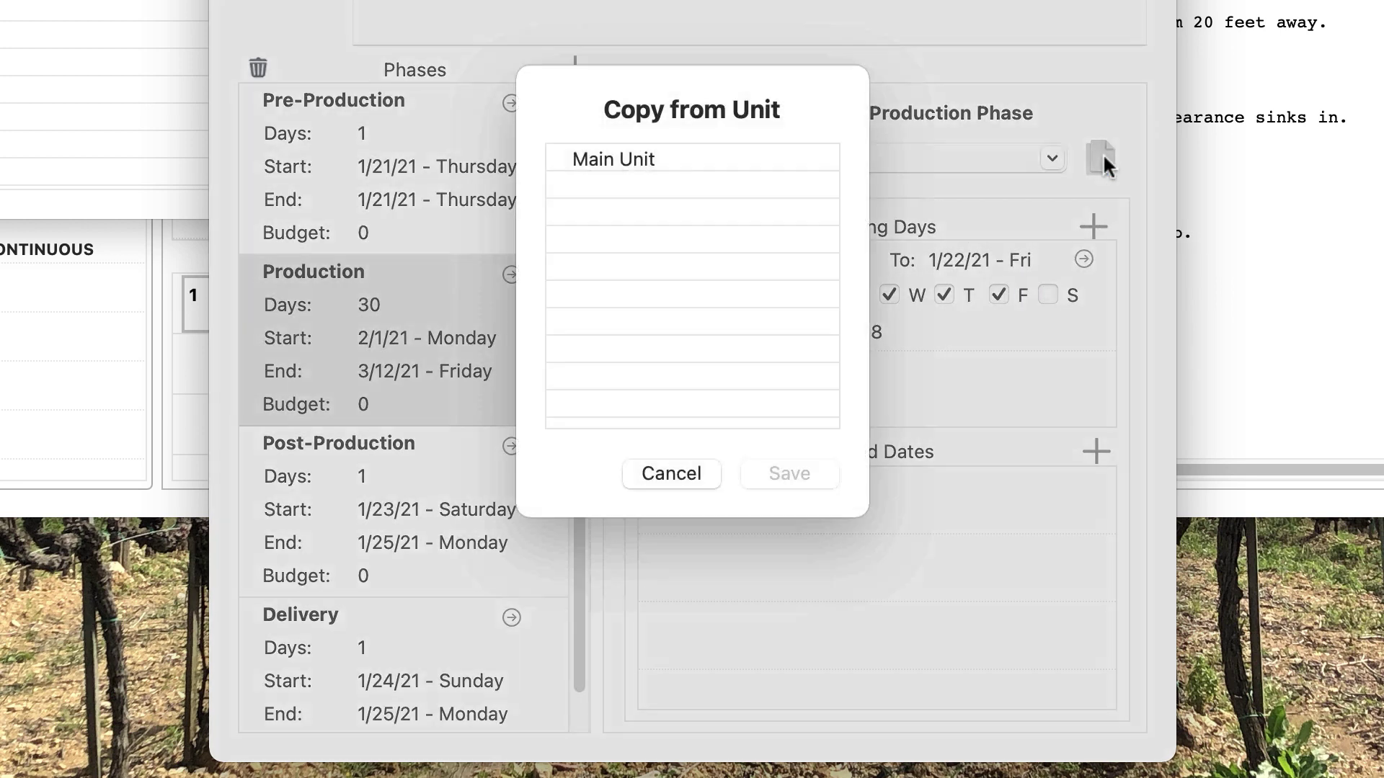
{"action": "left_click", "coordinate": [716, 182]}
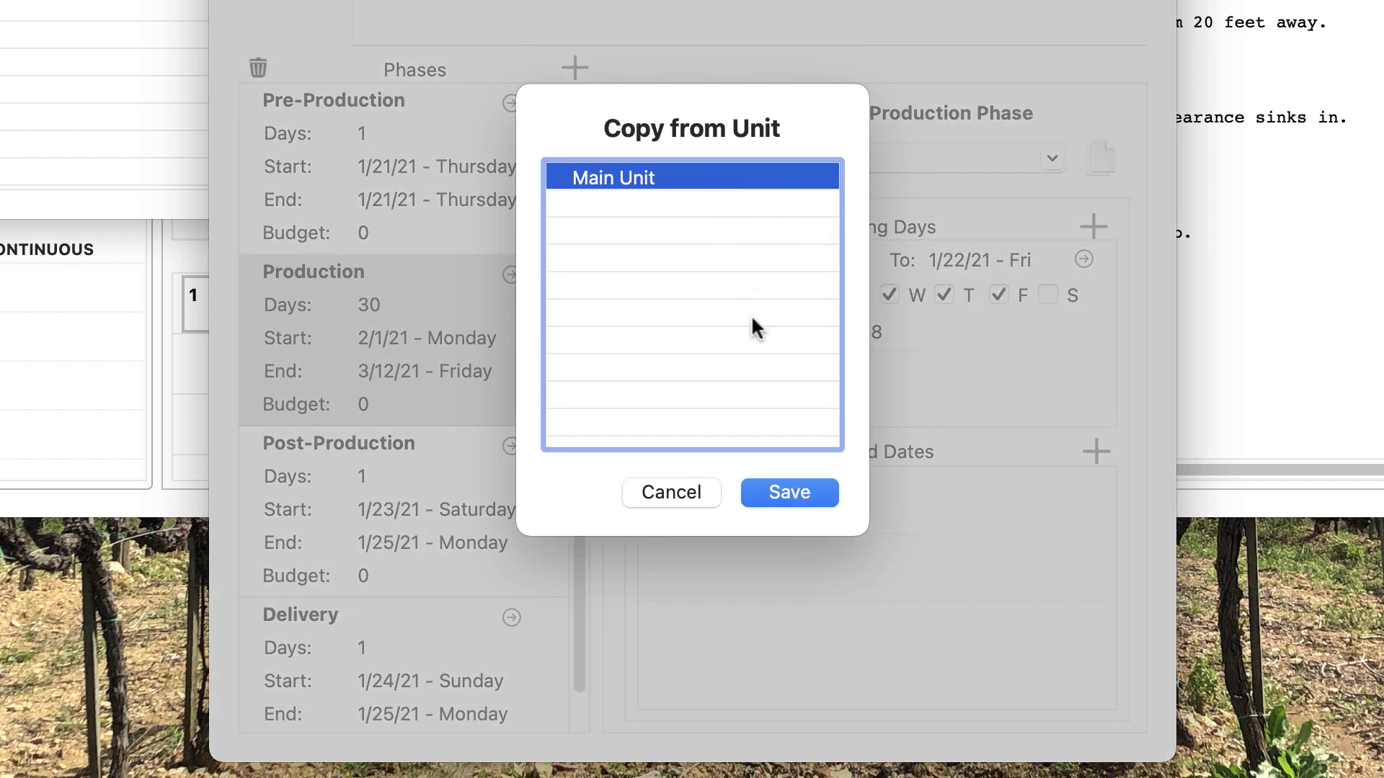
{"action": "left_click", "coordinate": [783, 479]}
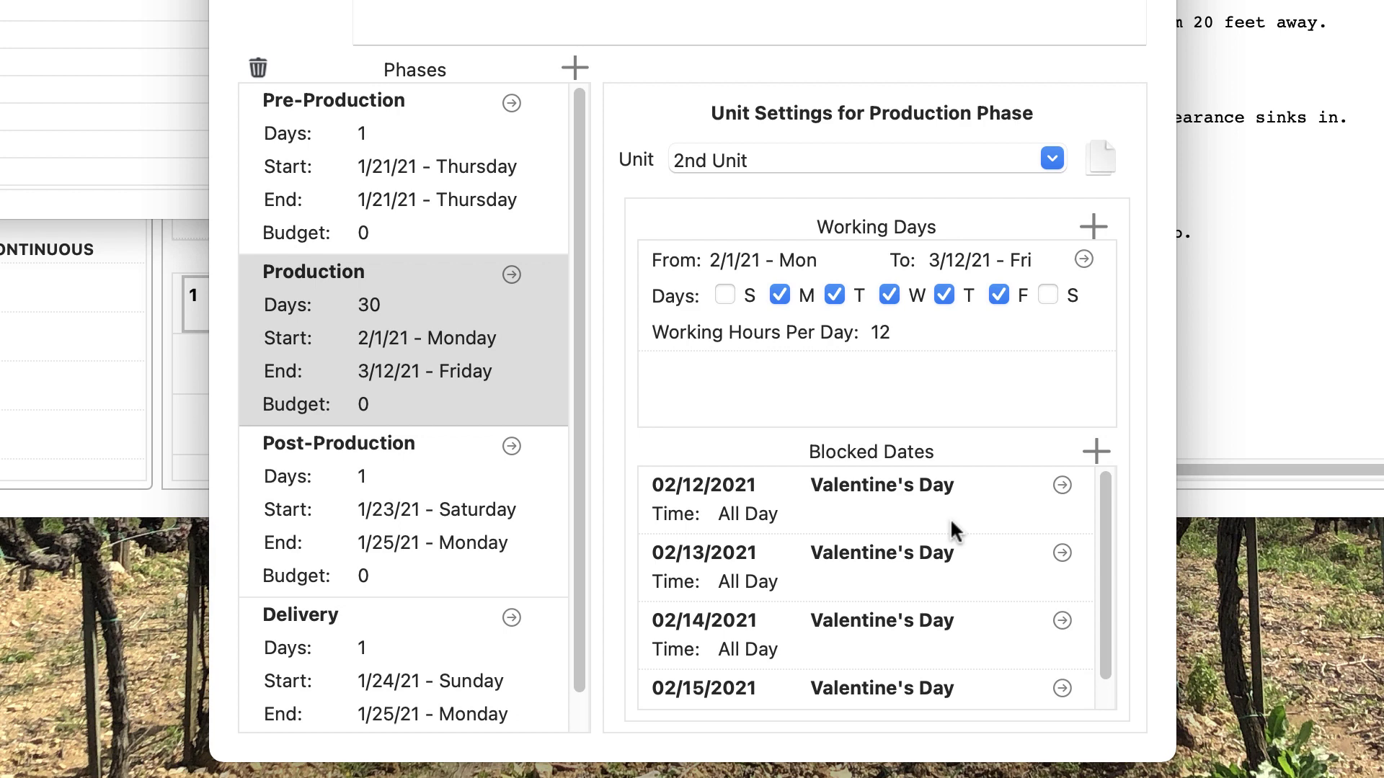
Remove the 02/12/2021 blocked date from the 2nd Unit.
{"action": "left_click", "coordinate": [893, 509]}
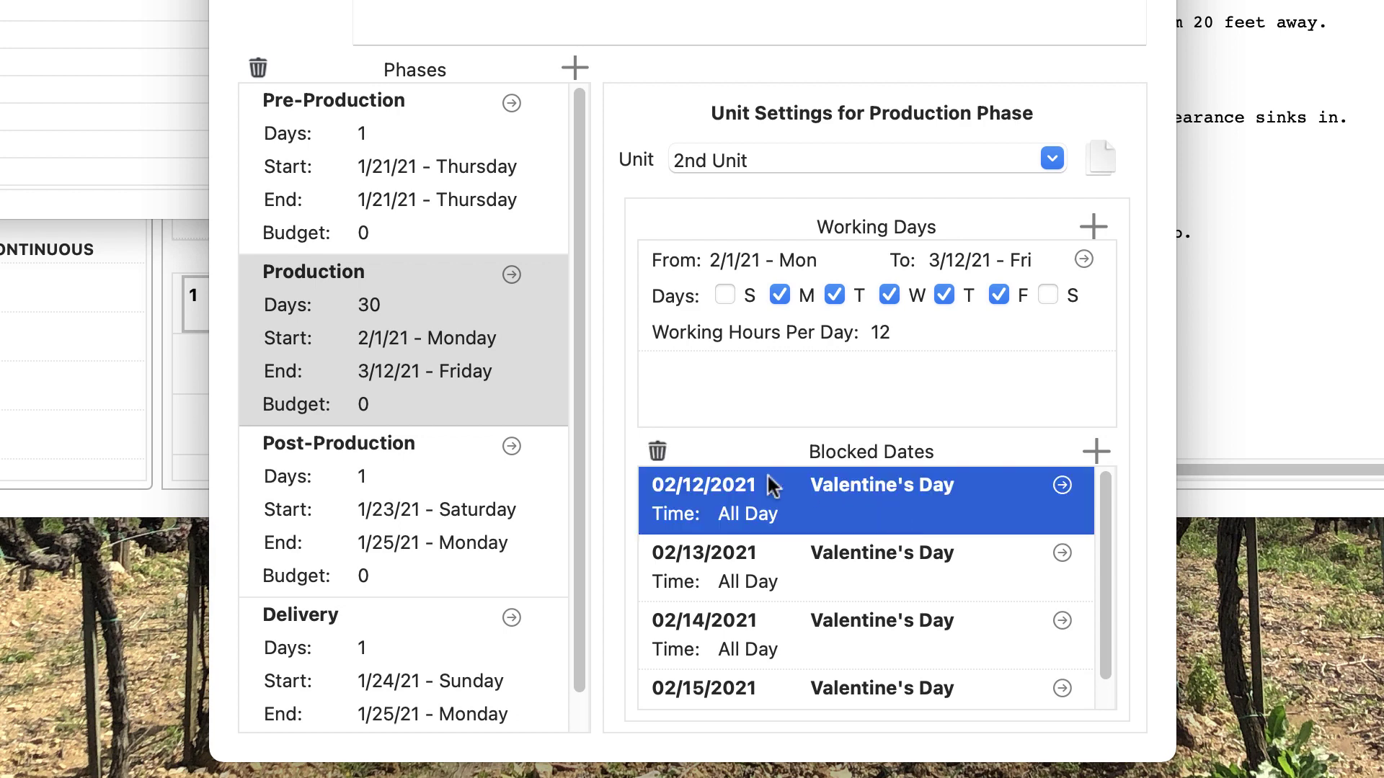
{"action": "left_click", "coordinate": [649, 445]}
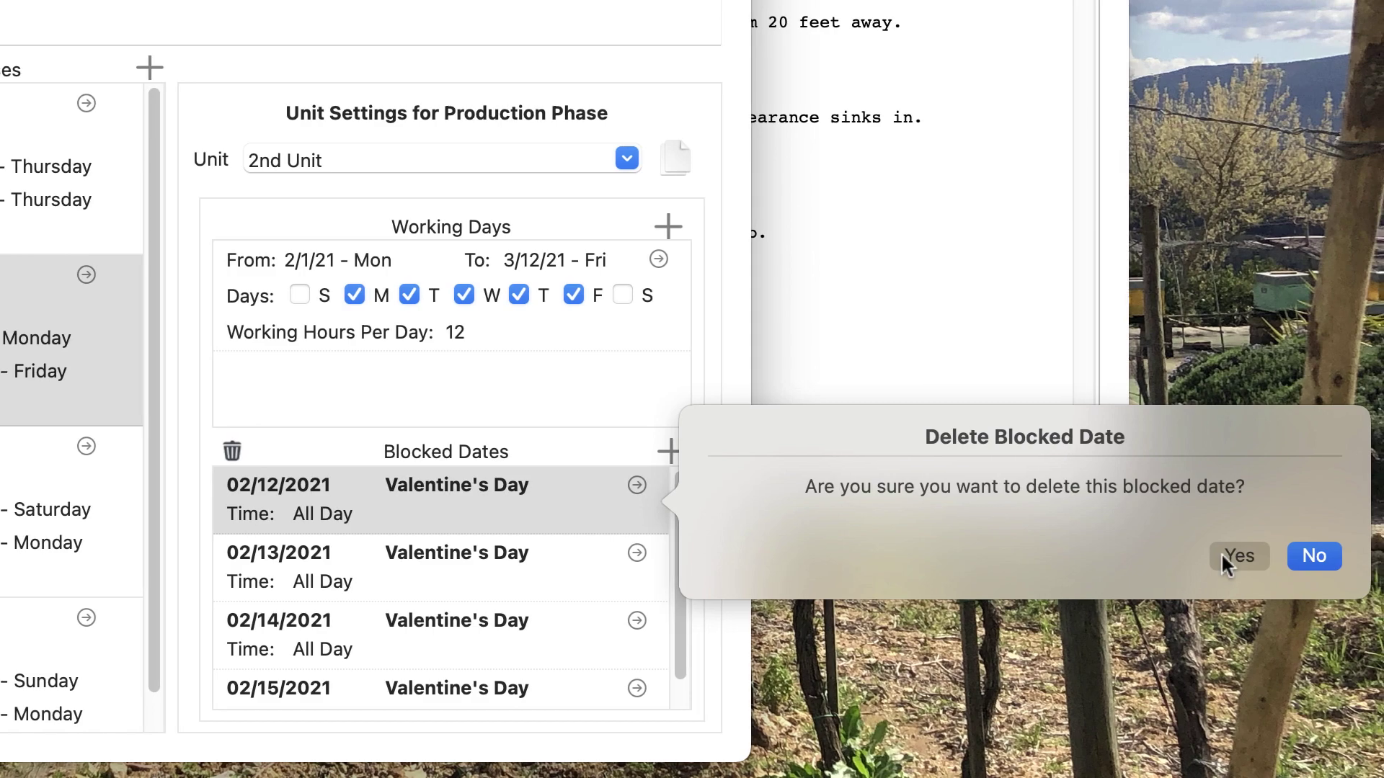
{"action": "left_click", "coordinate": [1230, 556]}
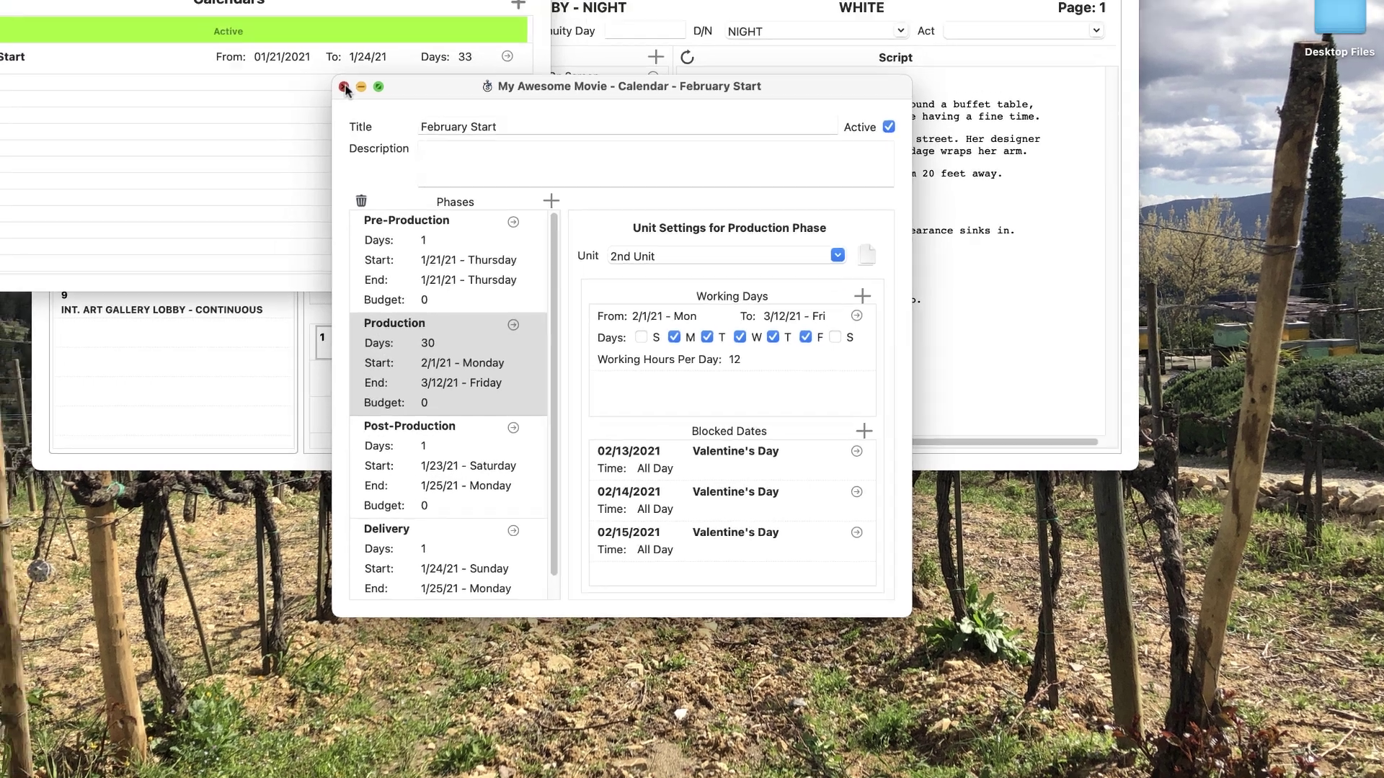
Close both calendar windows and bring up the Stripboards list.
{"action": "left_click", "coordinate": [311, 46]}
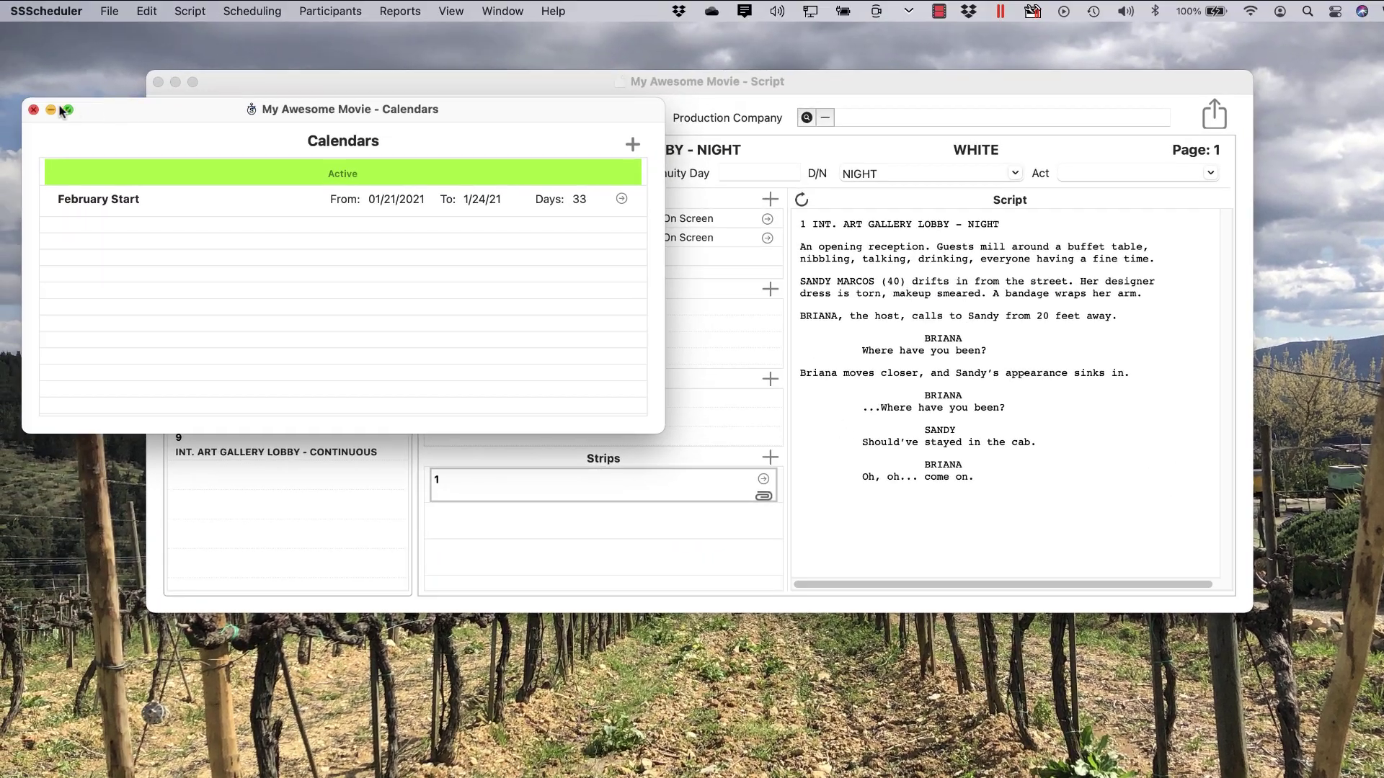
{"action": "left_click", "coordinate": [33, 110]}
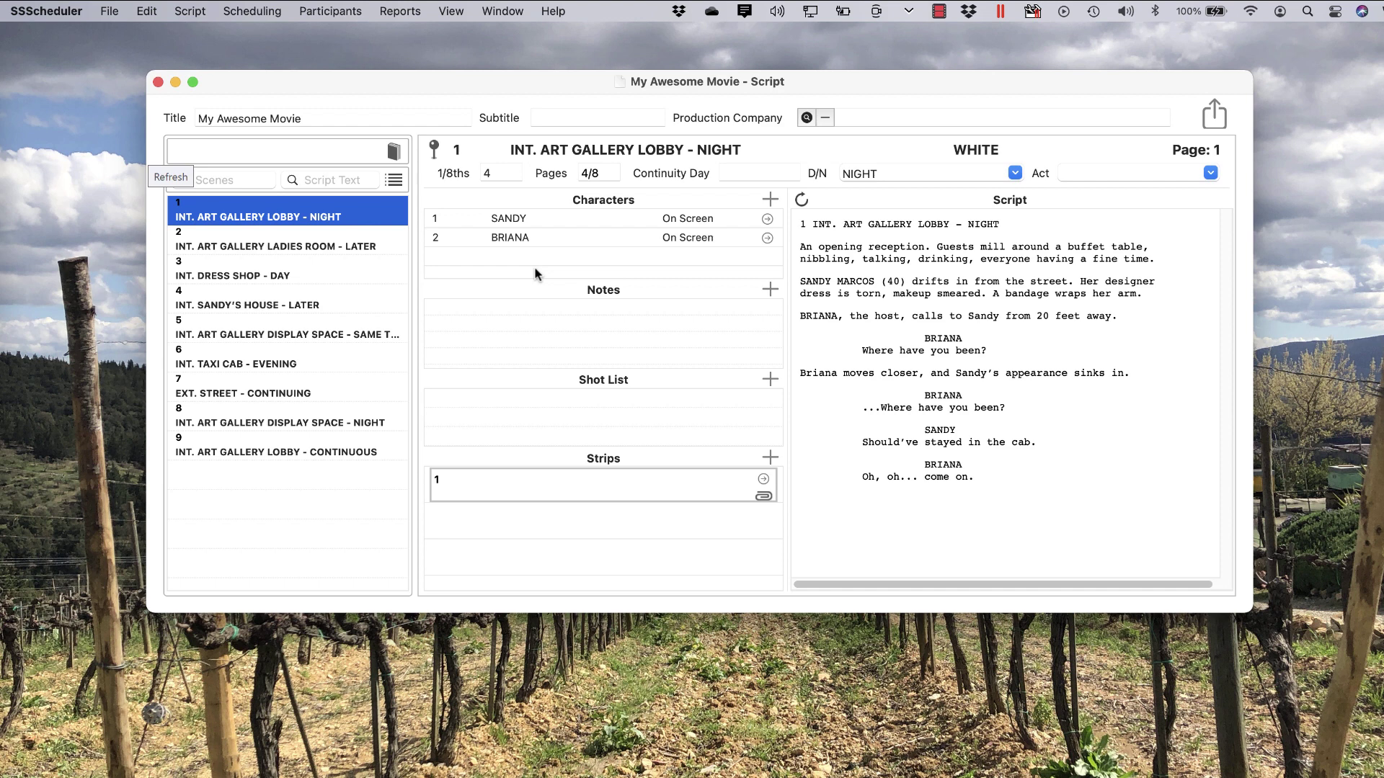
{"action": "left_click", "coordinate": [248, 12]}
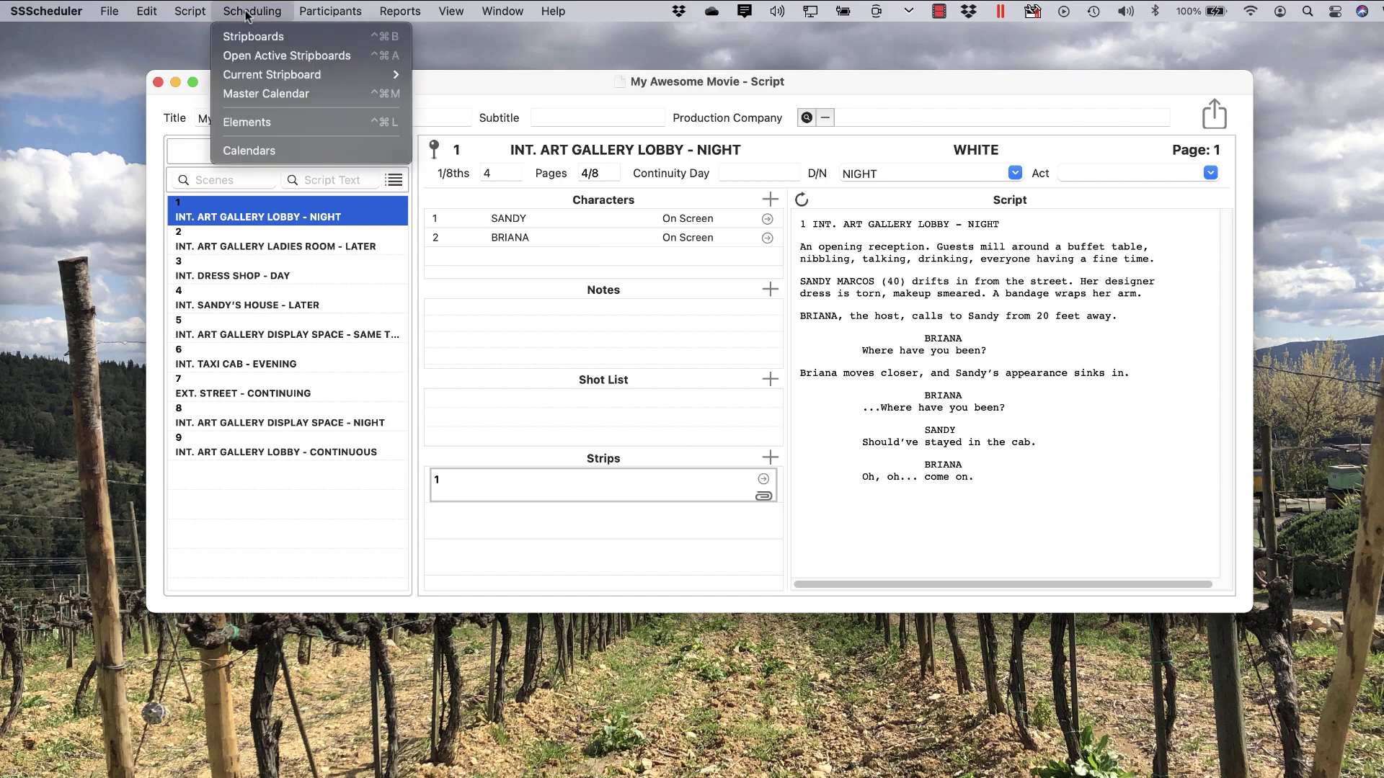
{"action": "left_click", "coordinate": [243, 38]}
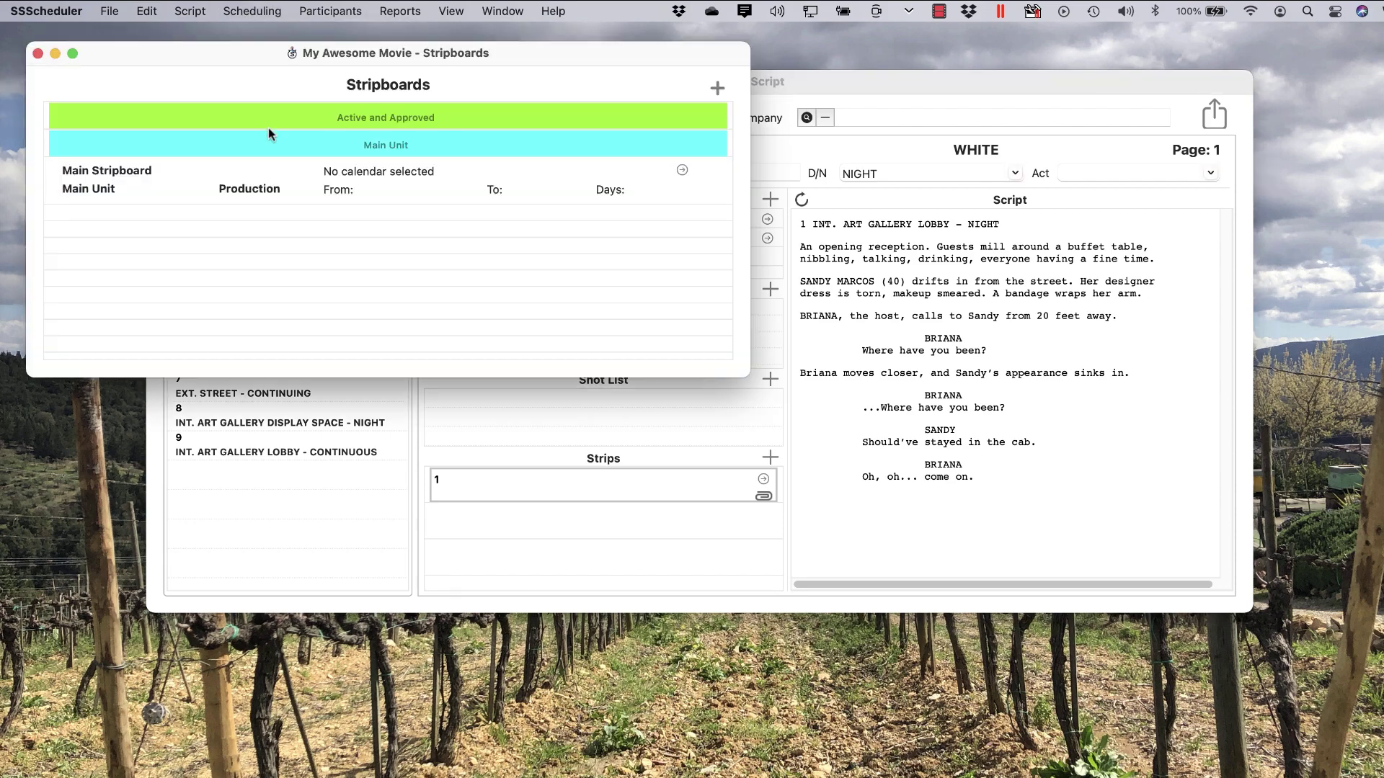
Assign the February Start calendar to the Main Stripboard.
{"action": "left_click", "coordinate": [300, 189]}
{"action": "double_click", "coordinate": [300, 189]}
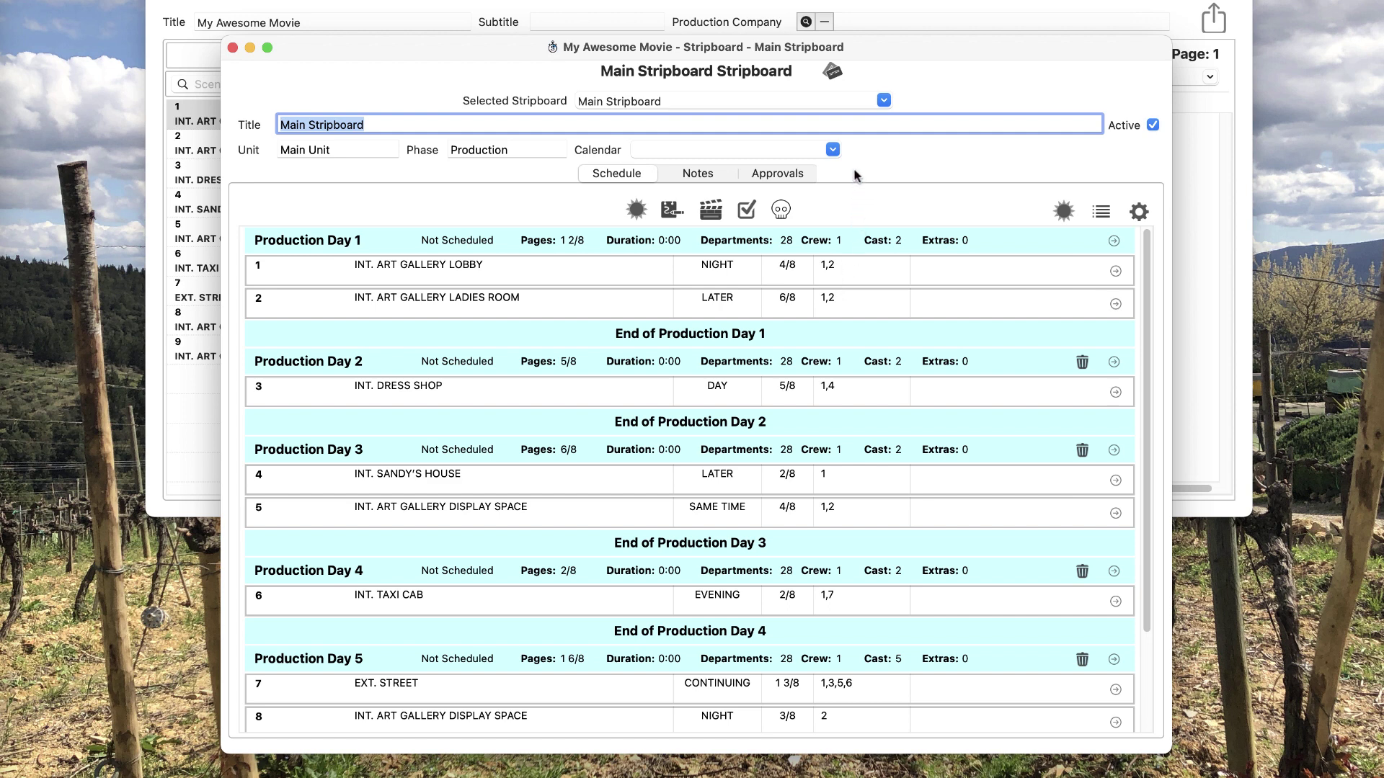
{"action": "left_click", "coordinate": [833, 149]}
{"action": "left_click", "coordinate": [712, 189]}
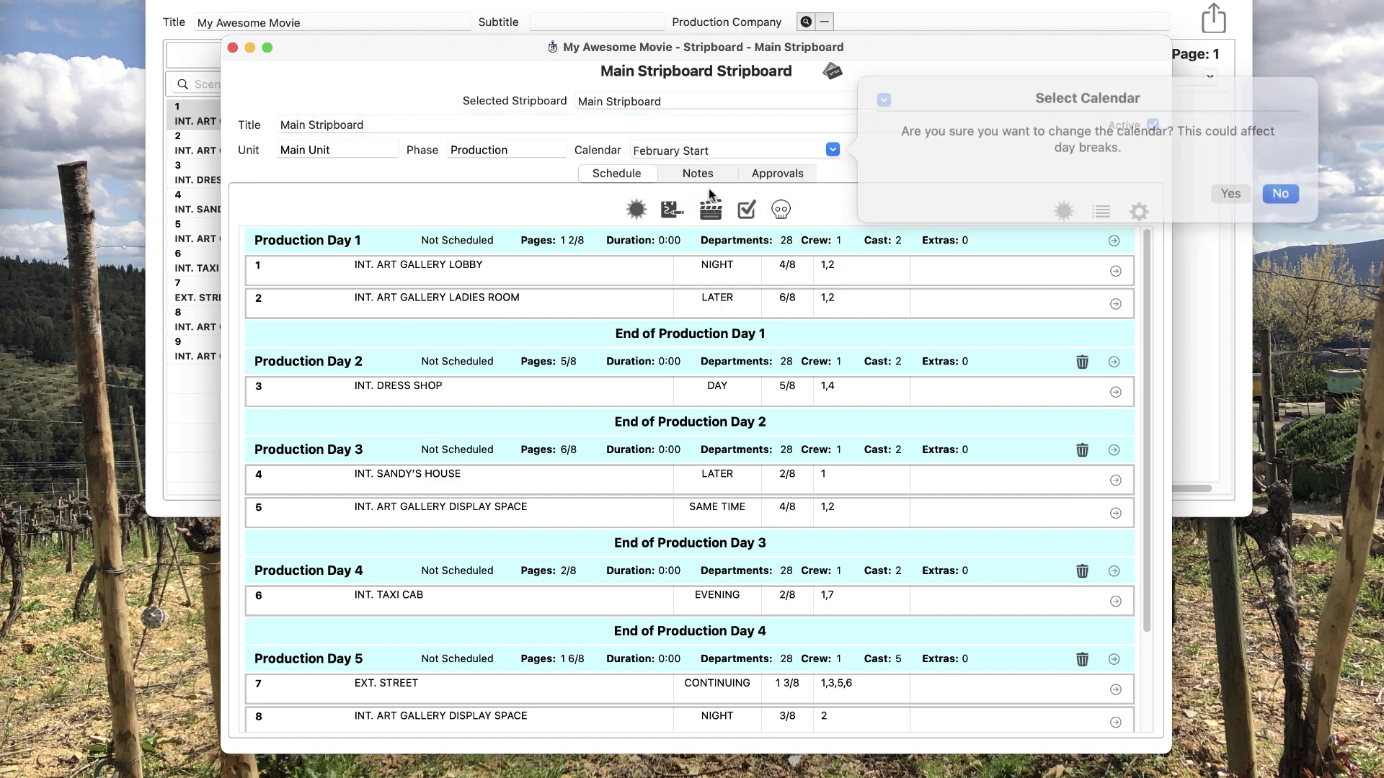
{"action": "left_click", "coordinate": [1188, 187]}
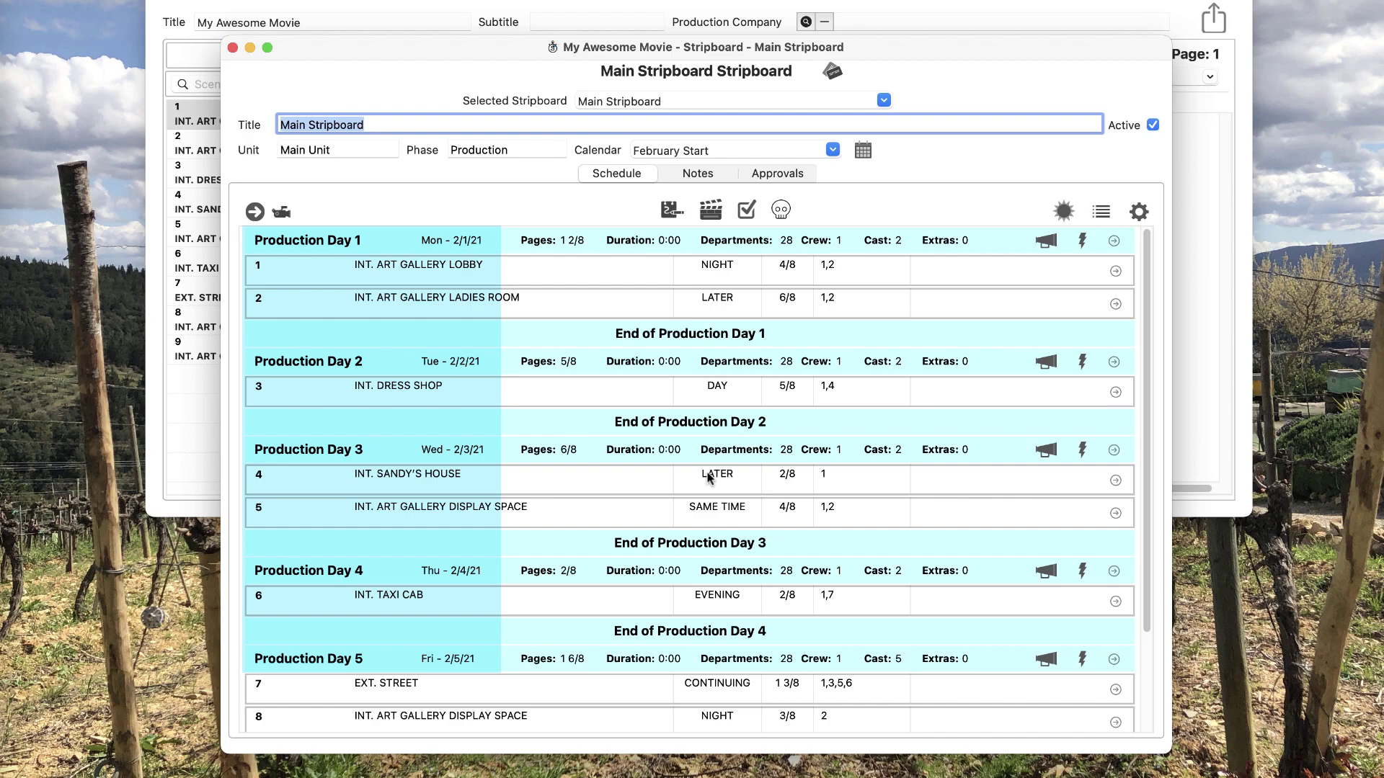
Show the non-production days in the schedule, then hide them again.
{"action": "scroll", "coordinate": [709, 475], "scroll_direction": "down", "scroll_amount": 3}
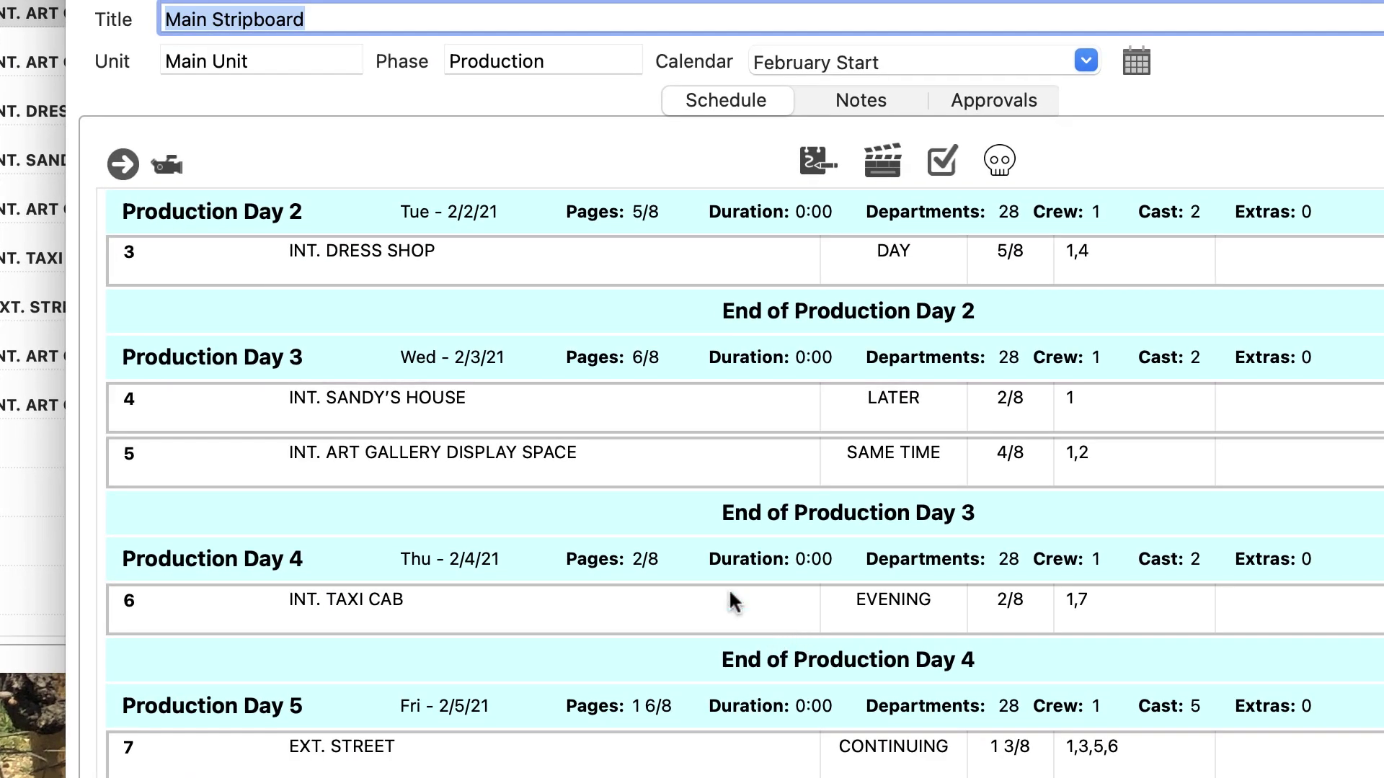
{"action": "left_click", "coordinate": [167, 165]}
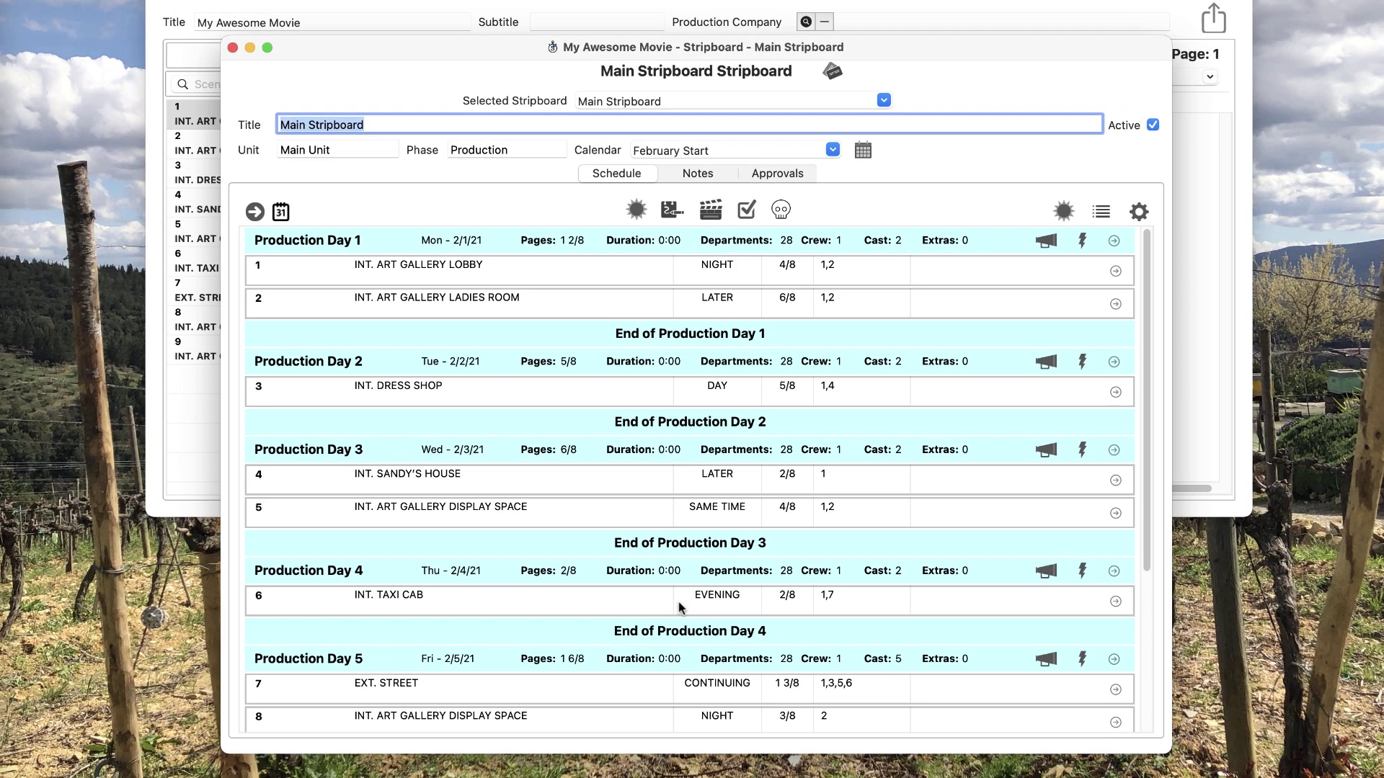
{"action": "scroll", "coordinate": [827, 777], "scroll_direction": "down", "scroll_amount": 5}
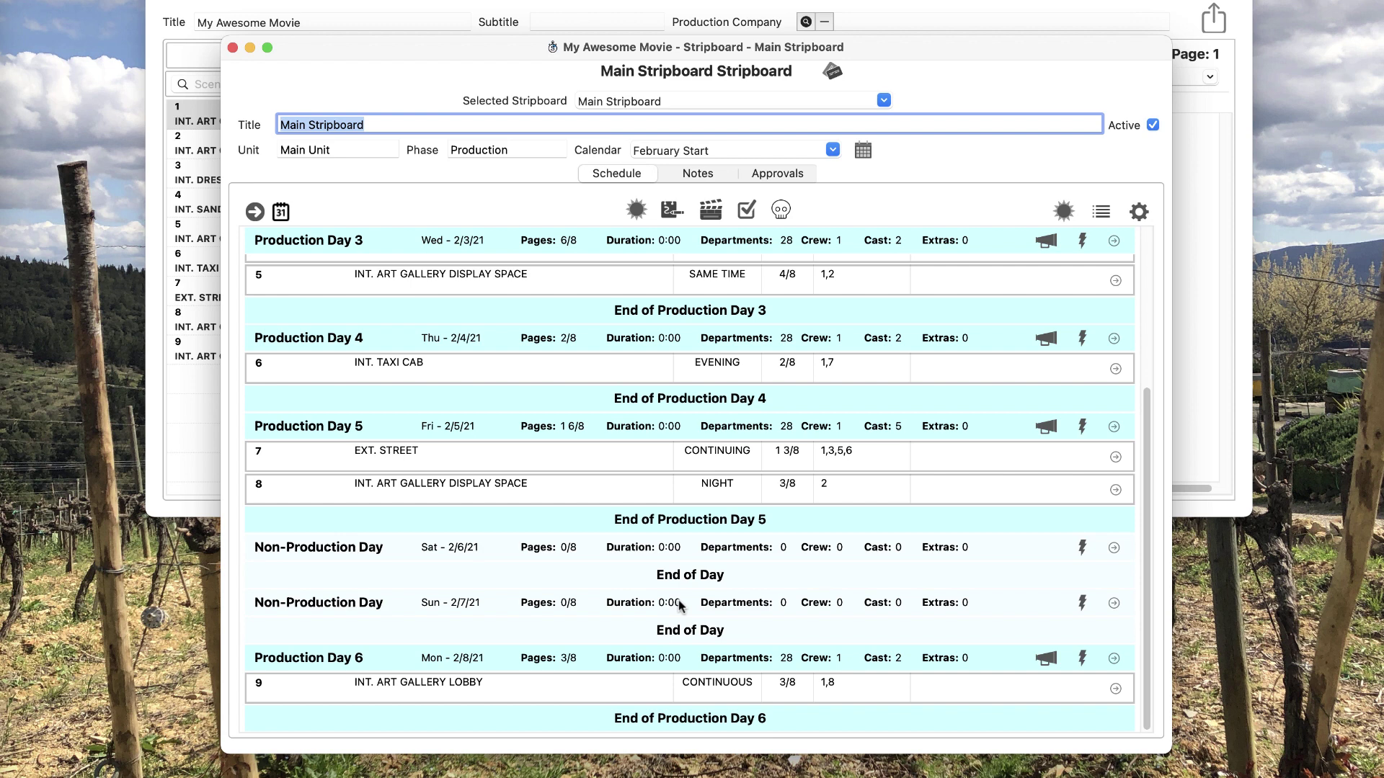
{"action": "left_click", "coordinate": [281, 212]}
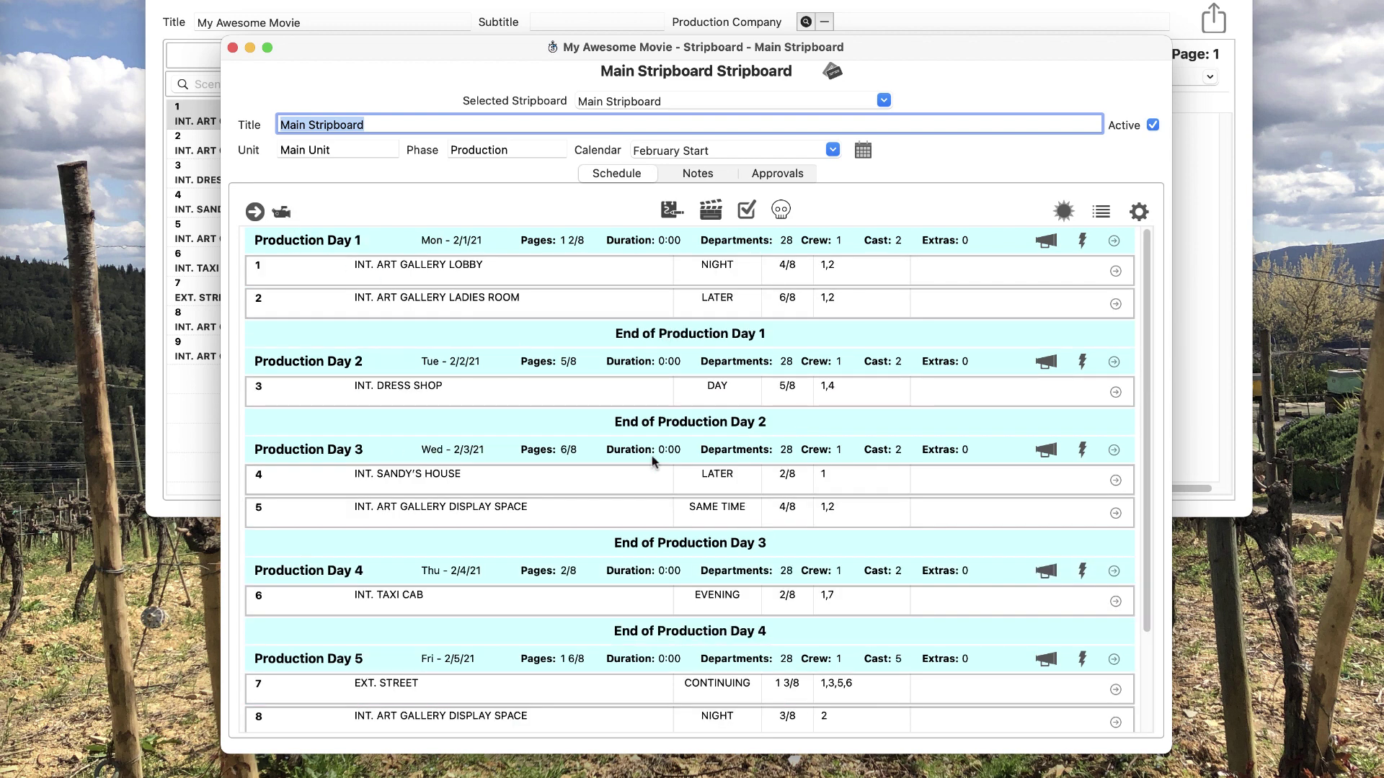
Attach scene 3, INT. DRESS SHOP, as Production Day 1's cover set.
{"action": "scroll", "coordinate": [765, 546], "scroll_direction": "down", "scroll_amount": 4}
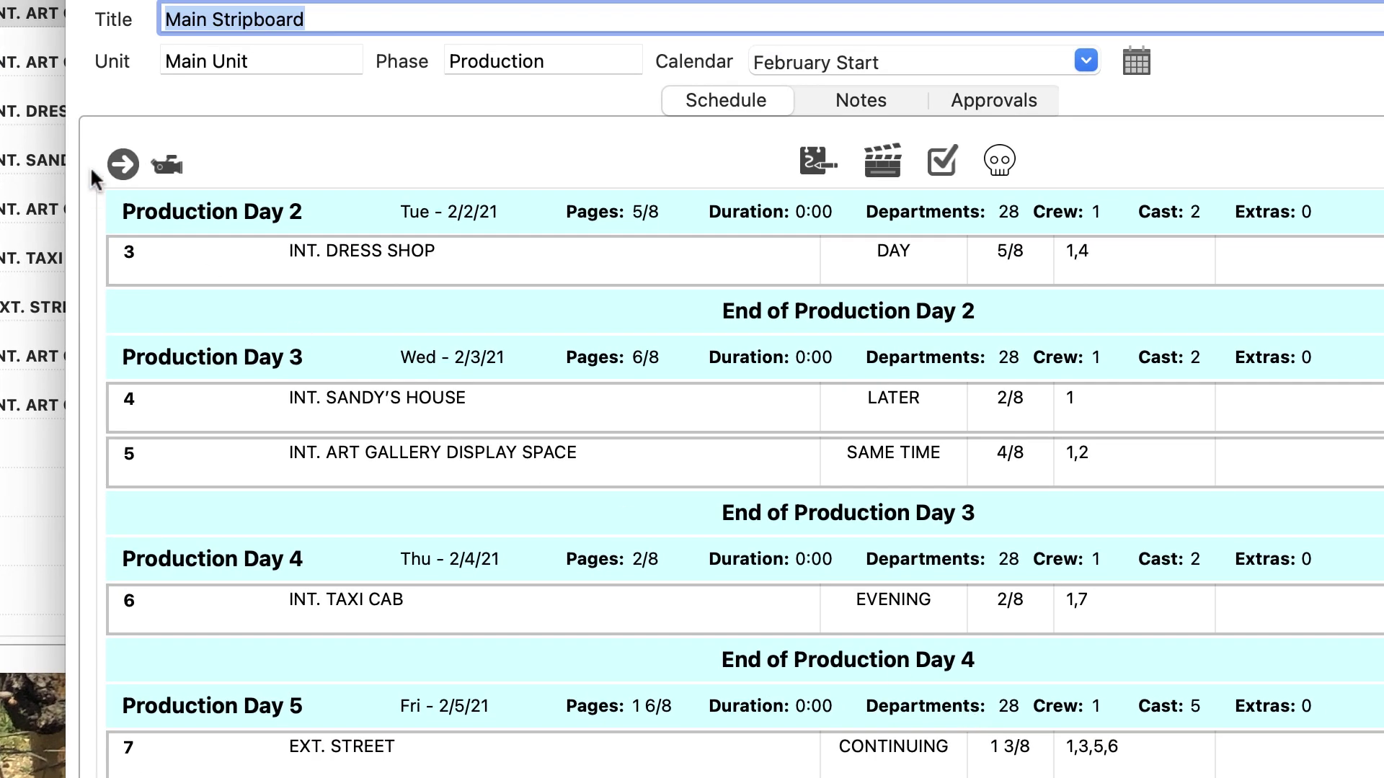
{"action": "left_click", "coordinate": [124, 165]}
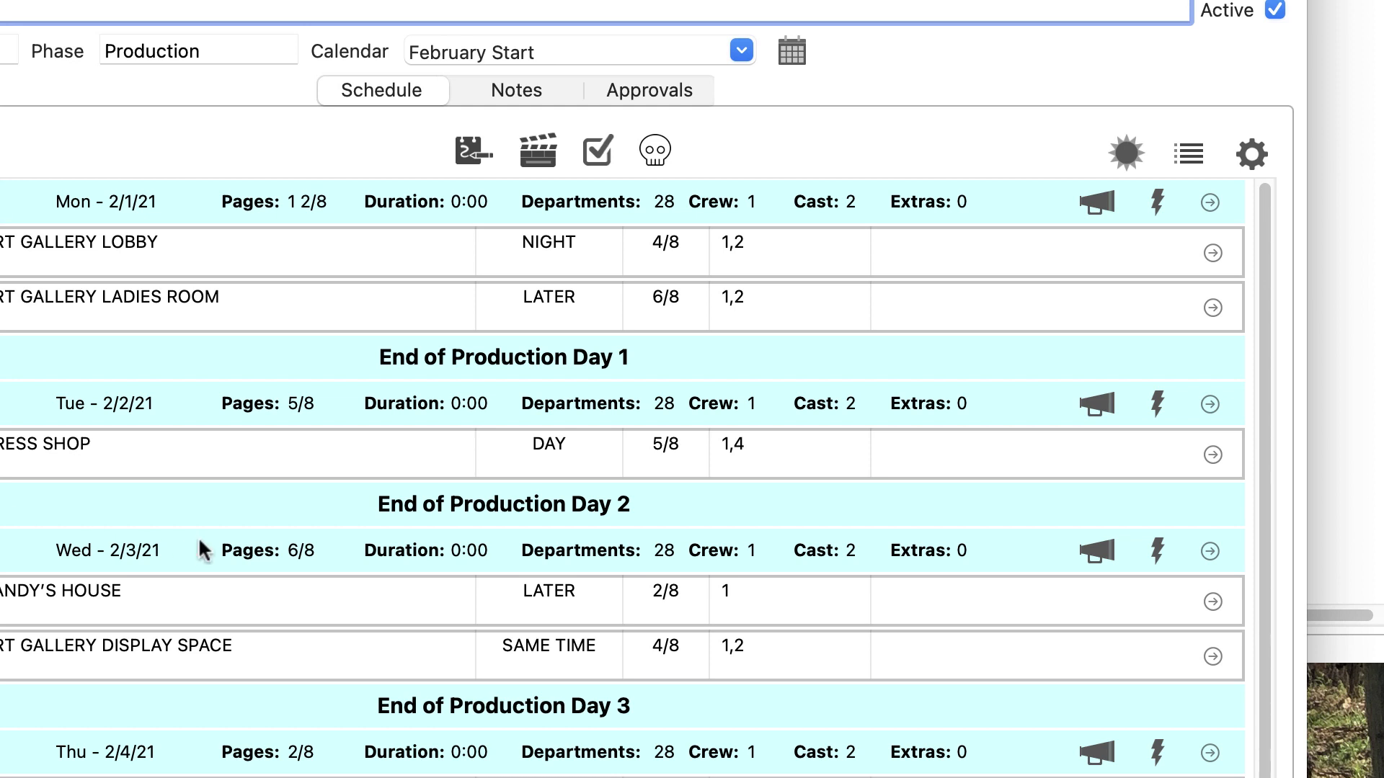
{"action": "left_click_drag", "start_coordinate": [268, 457], "coordinate": [1156, 202]}
{"action": "left_click", "coordinate": [1156, 202]}
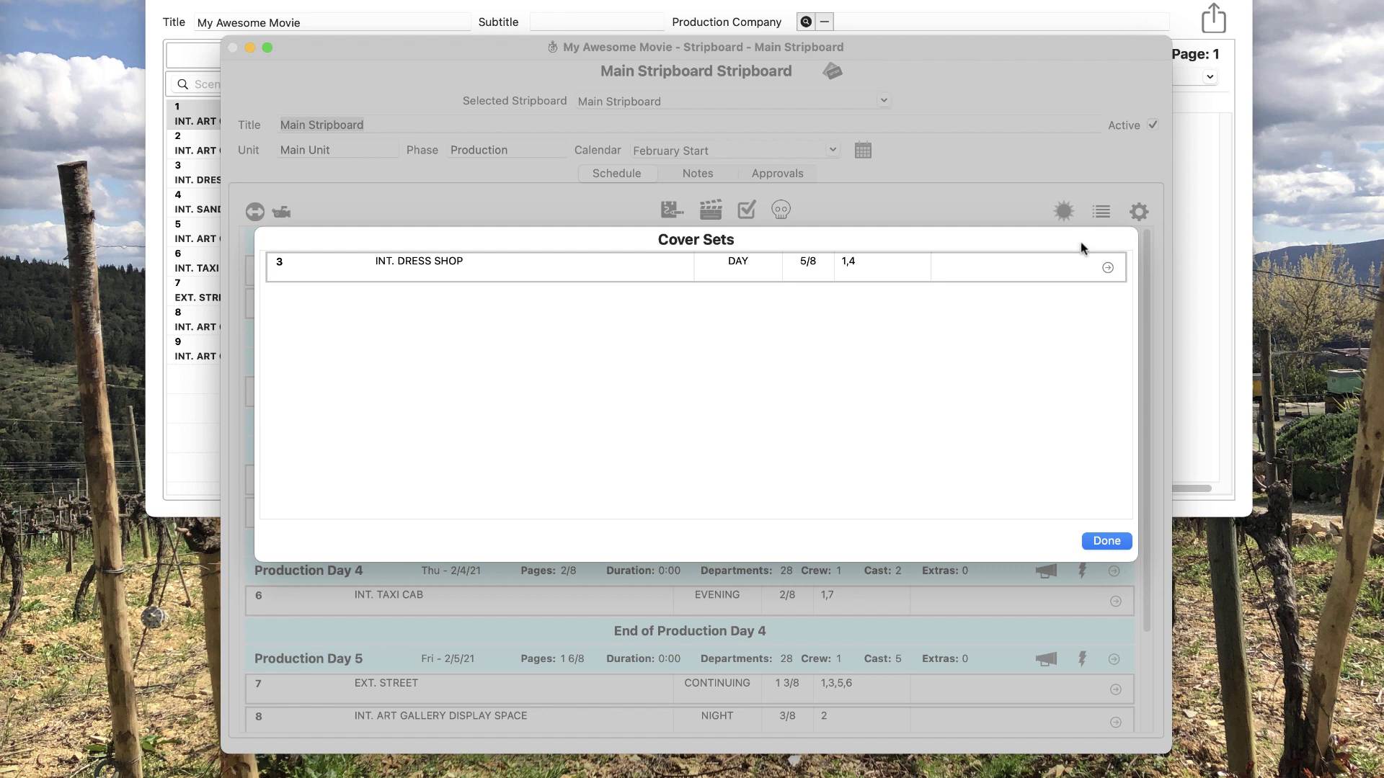
{"action": "left_click", "coordinate": [1107, 540]}
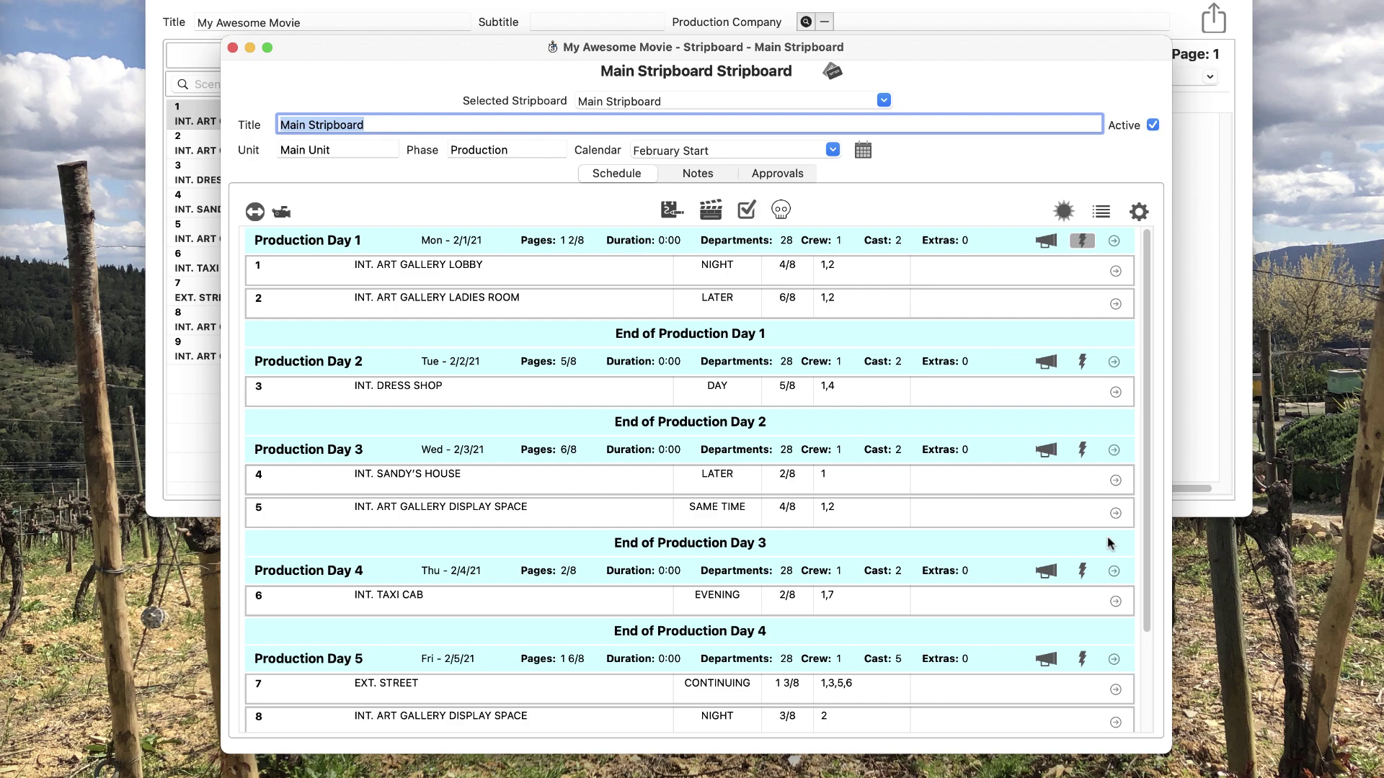